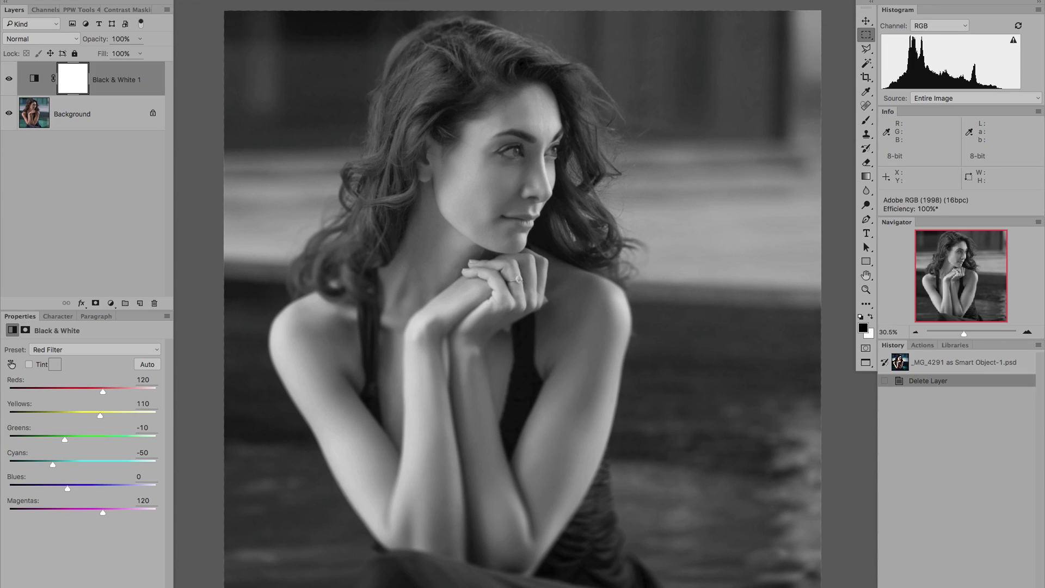
Add a Curves adjustment layer above the Black & White 1 layer.
click(185, 1)
mouse_move(229, 110)
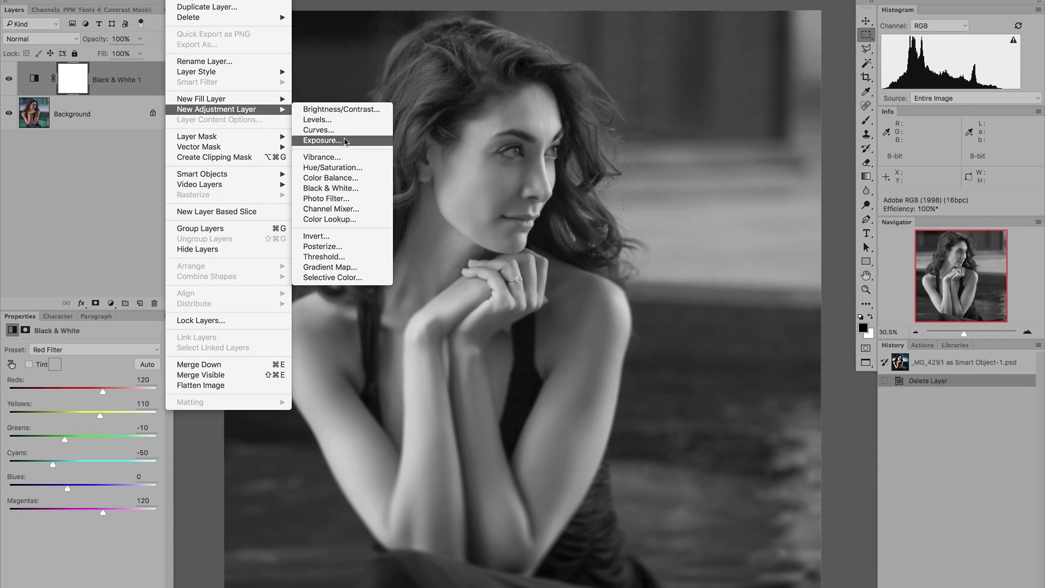
click(73, 204)
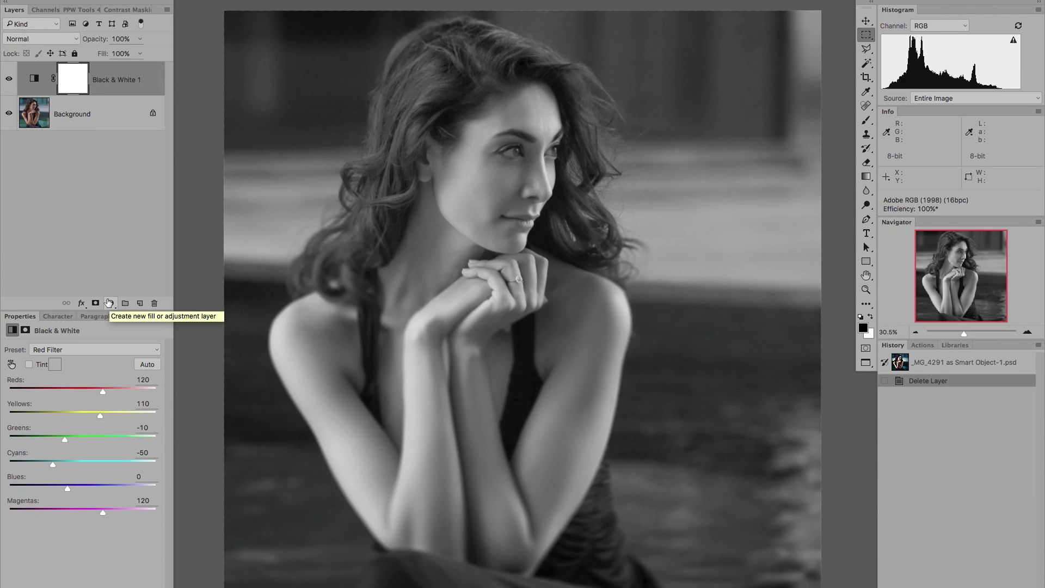
click(110, 303)
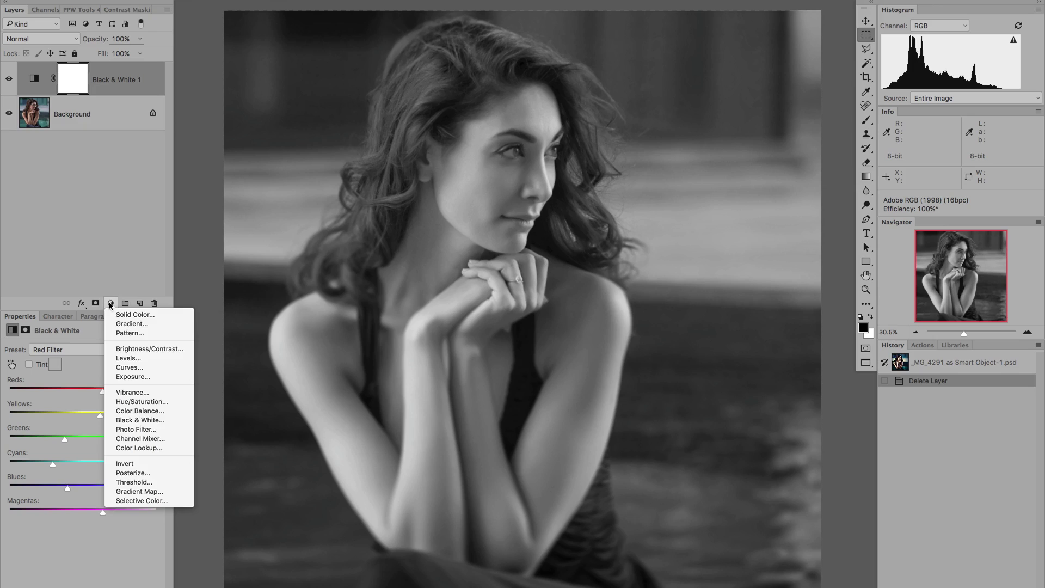
key(Escape)
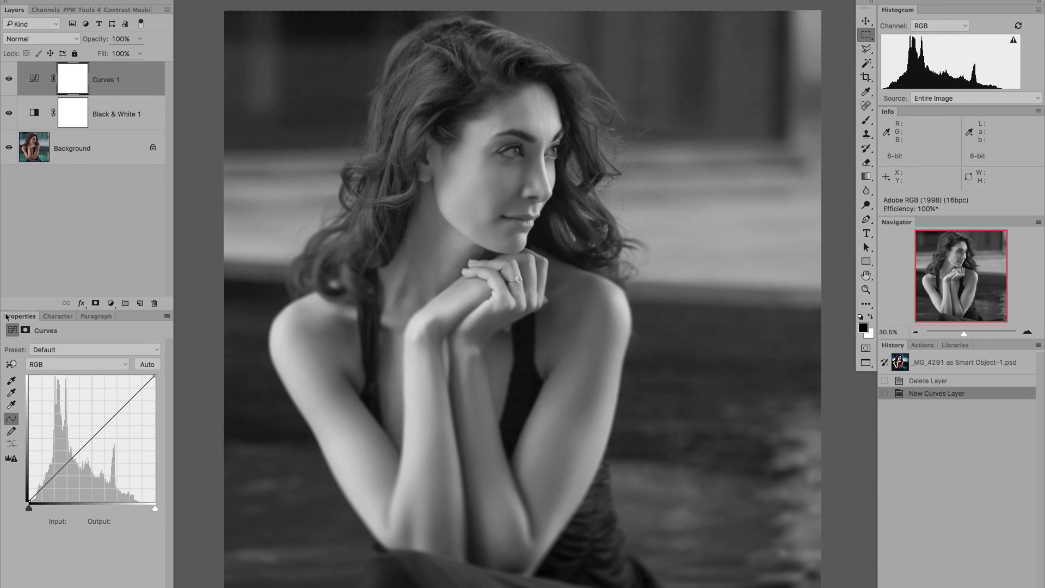
Check the Curves Display Options from the Curves panel's options menu.
click(340, 1)
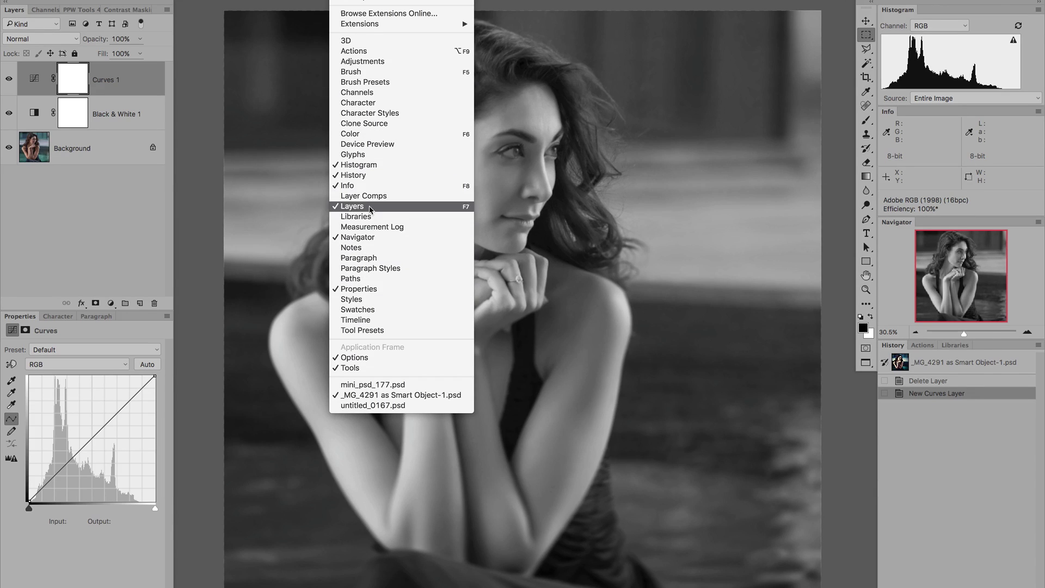
click(51, 256)
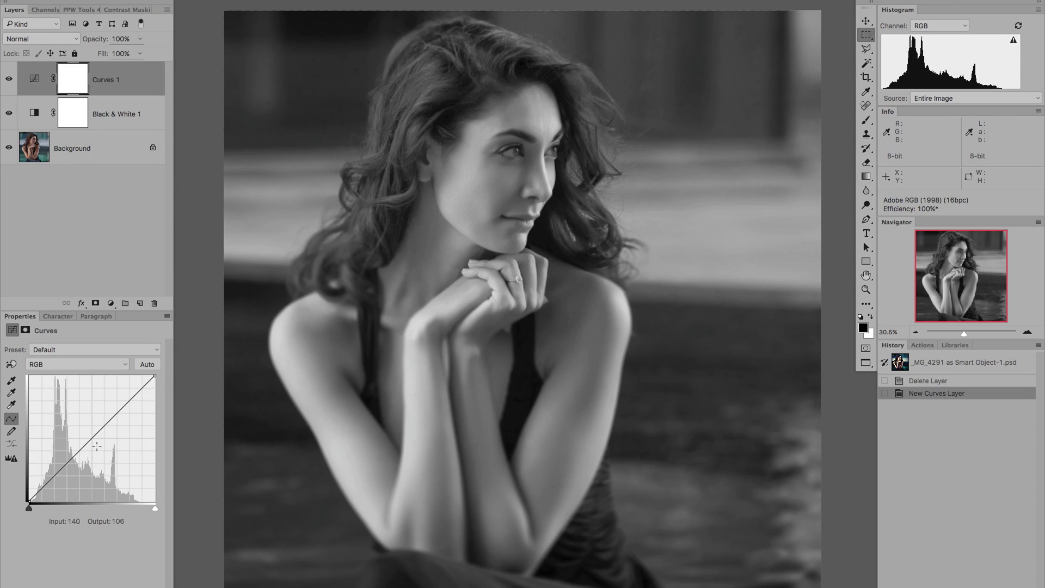
click(167, 317)
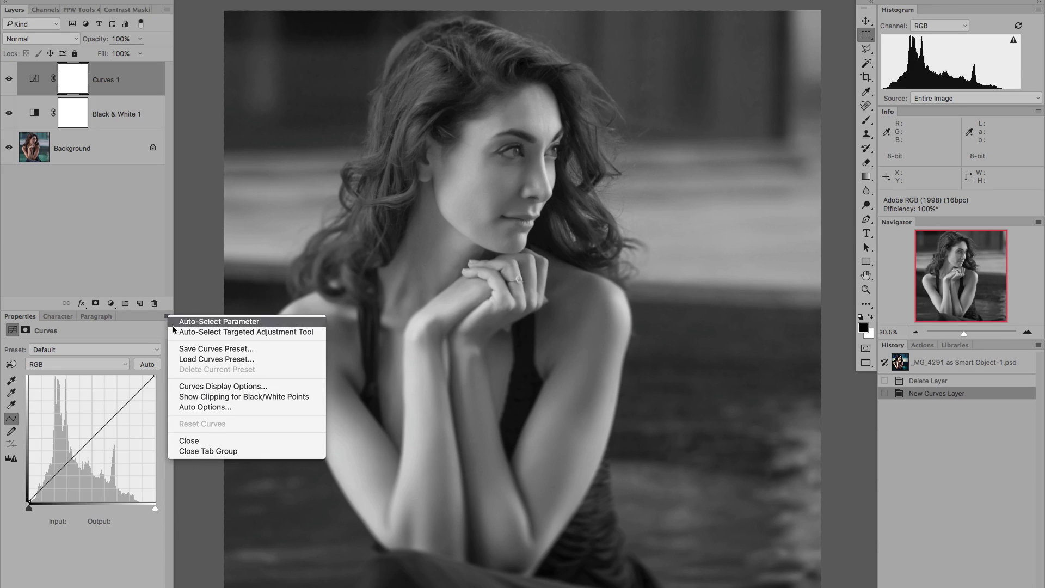
click(206, 387)
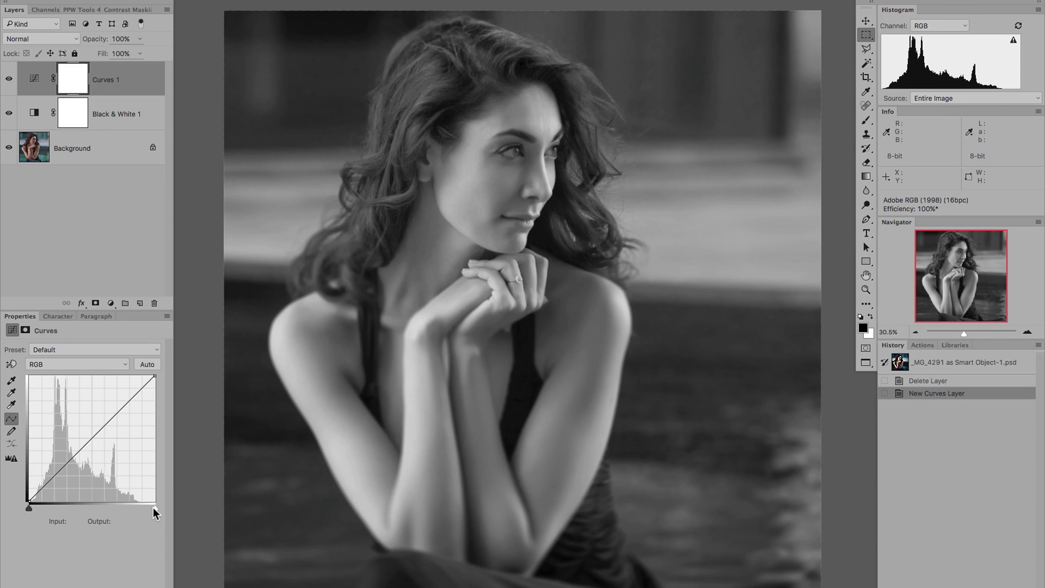
Pull the Curves white point in to input 222, then toggle Curves 1 off and on to compare.
drag(153, 508, 138, 507)
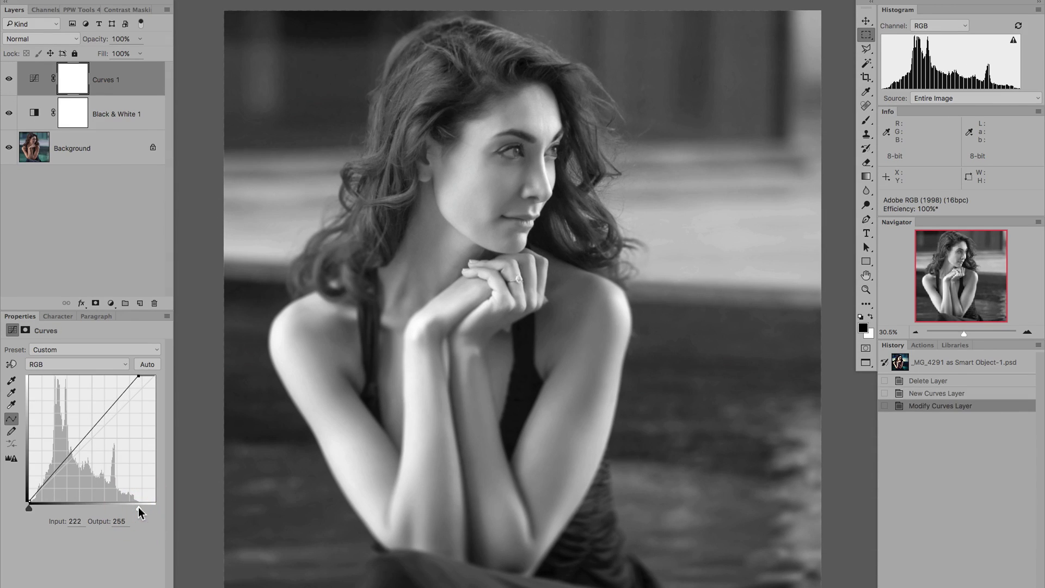
click(7, 80)
click(8, 80)
click(1019, 26)
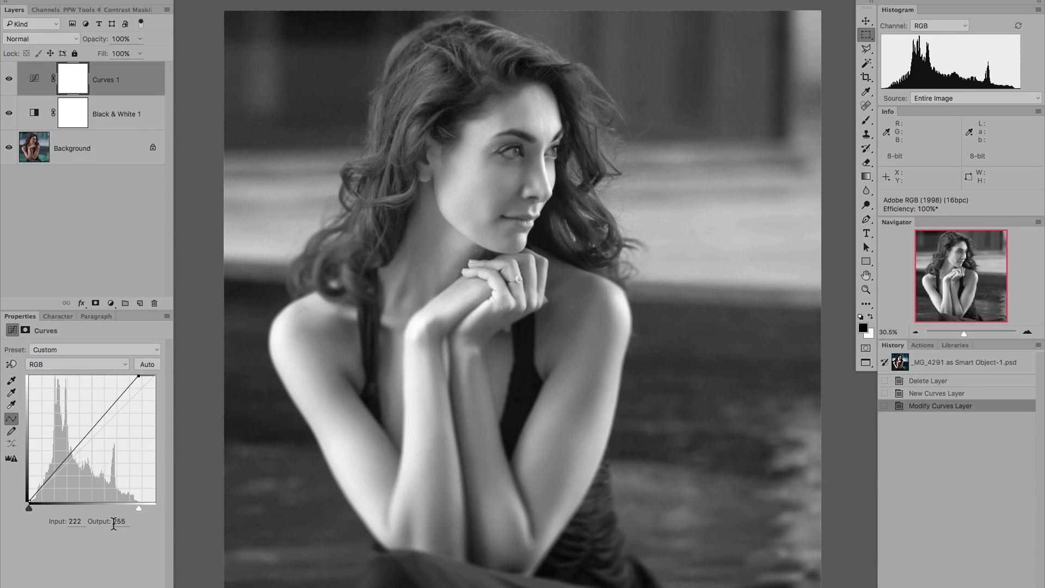
Alt-drag the white input slider while previewing highlight clipping, settling it at input 229.
click(139, 508)
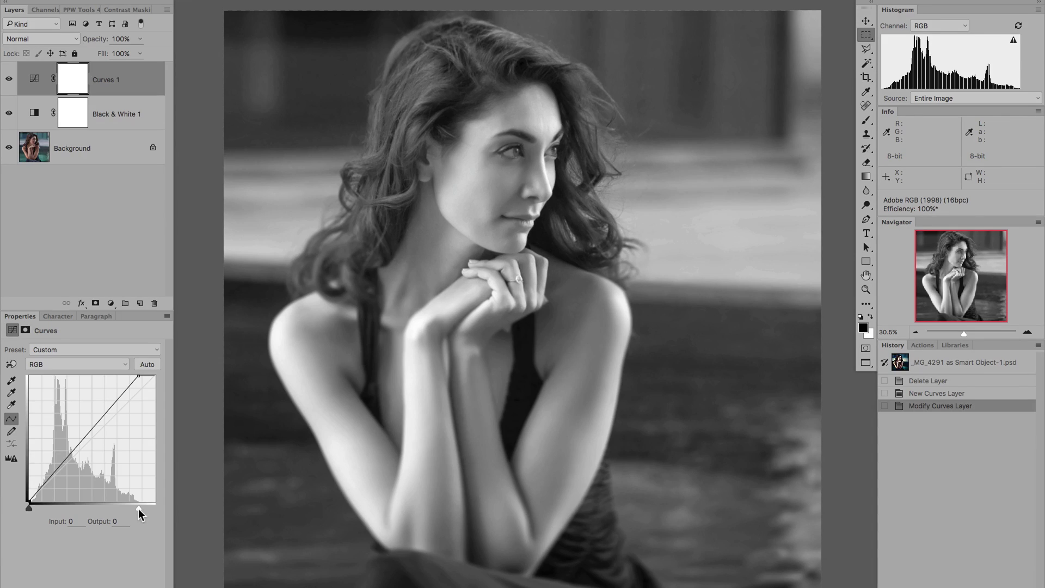
alt+click(138, 509)
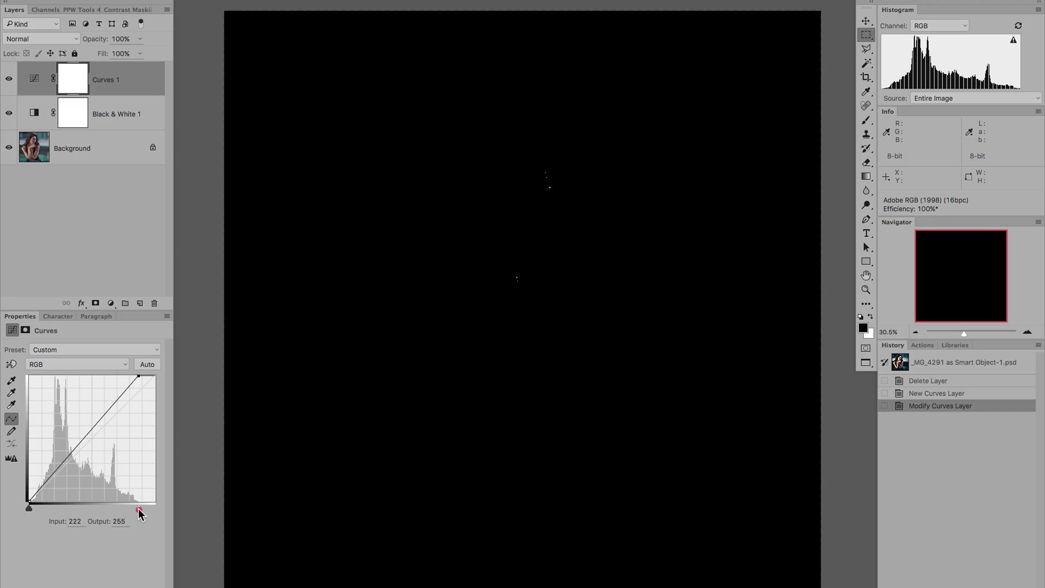
drag(140, 511, 160, 510)
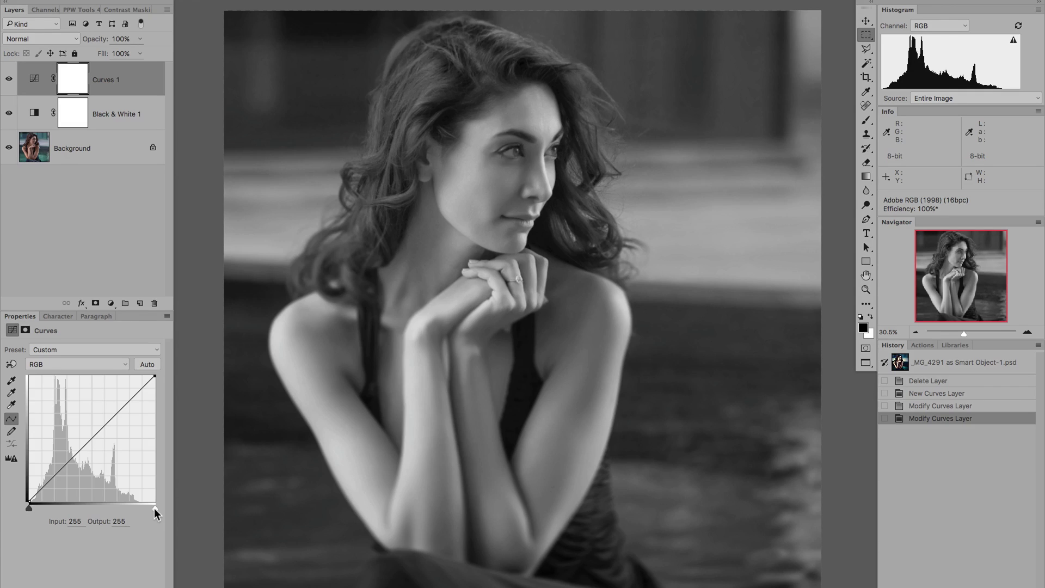
drag(154, 508, 128, 508)
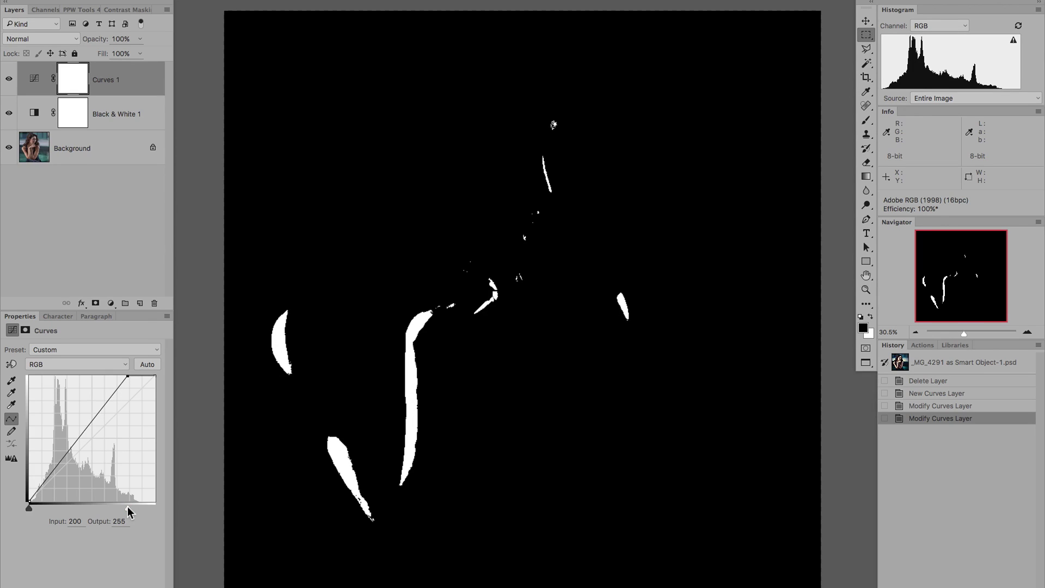
drag(127, 507, 128, 506)
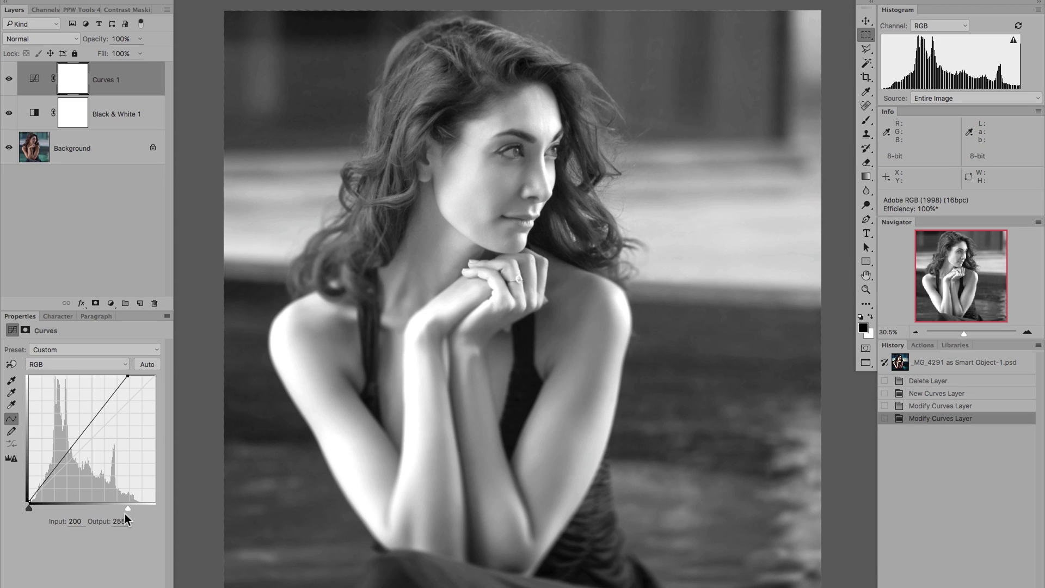
drag(126, 509, 142, 513)
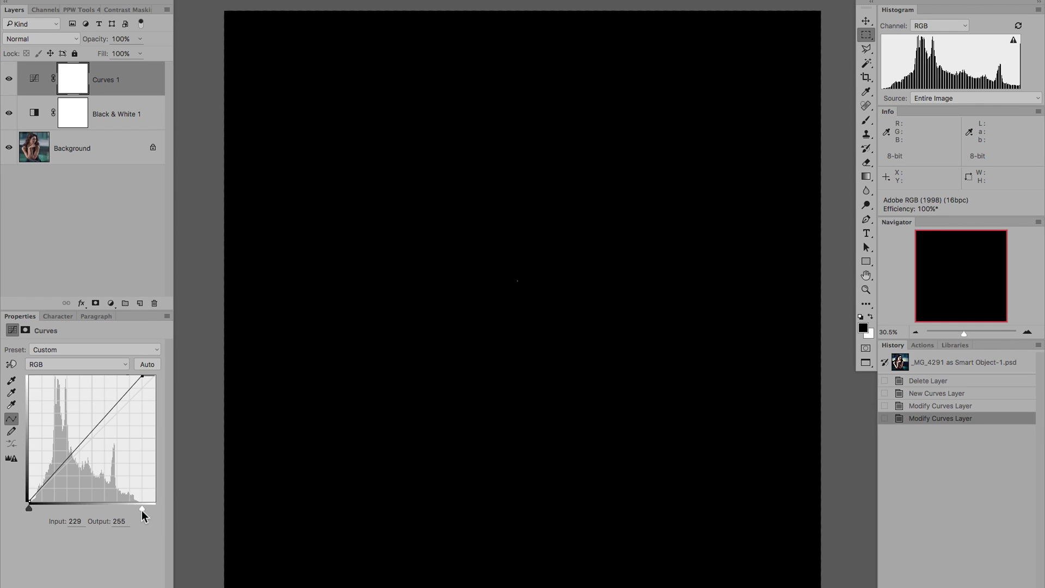
drag(142, 511, 142, 510)
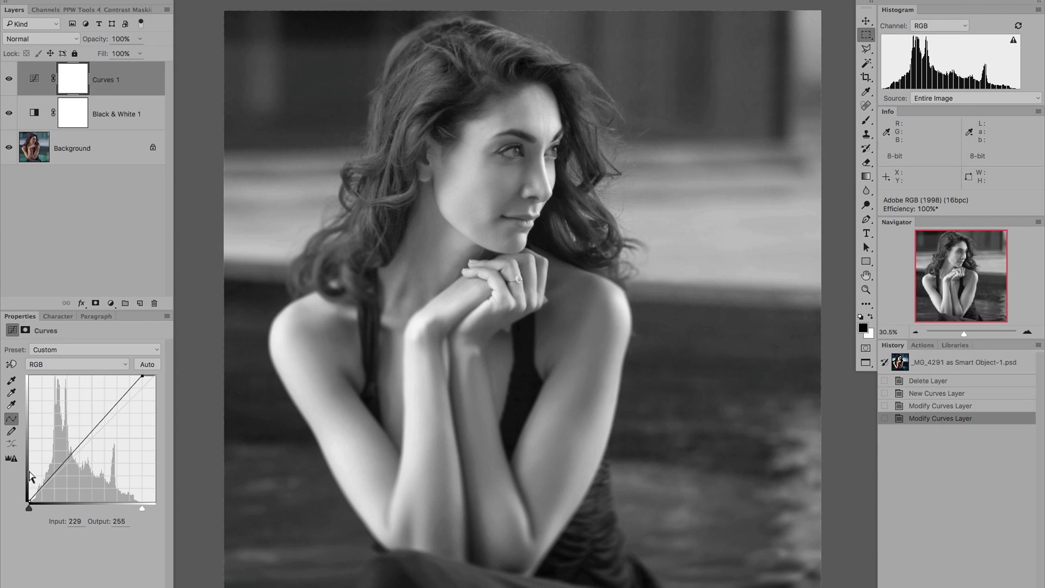
Alt-drag the black input slider with shadow clipping shown, settling the black point at input 11.
alt+click(29, 509)
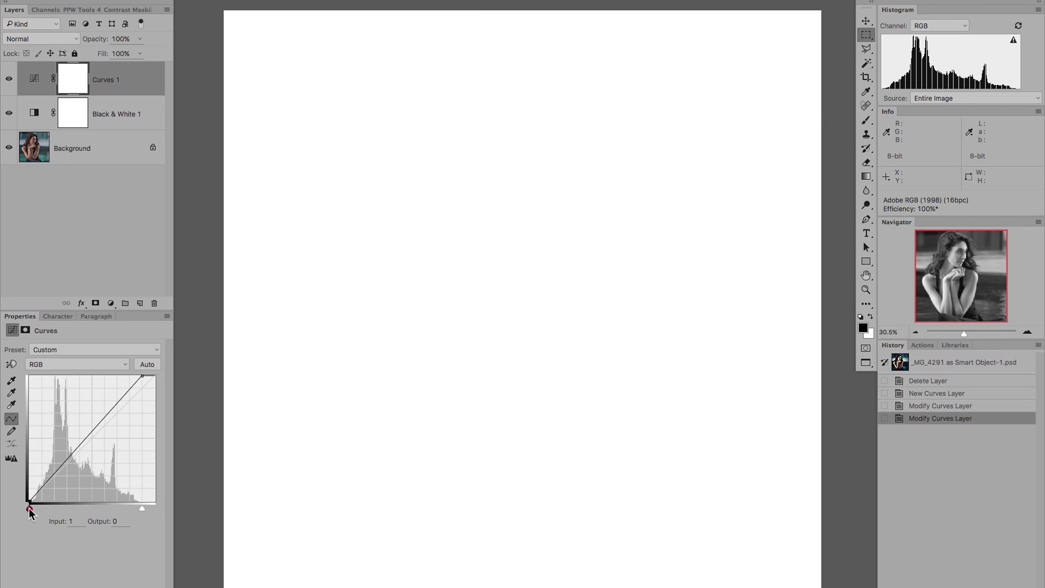
mouse_move(29, 509)
mouse_down()
mouse_move(52, 522)
mouse_move(19, 515)
mouse_up()
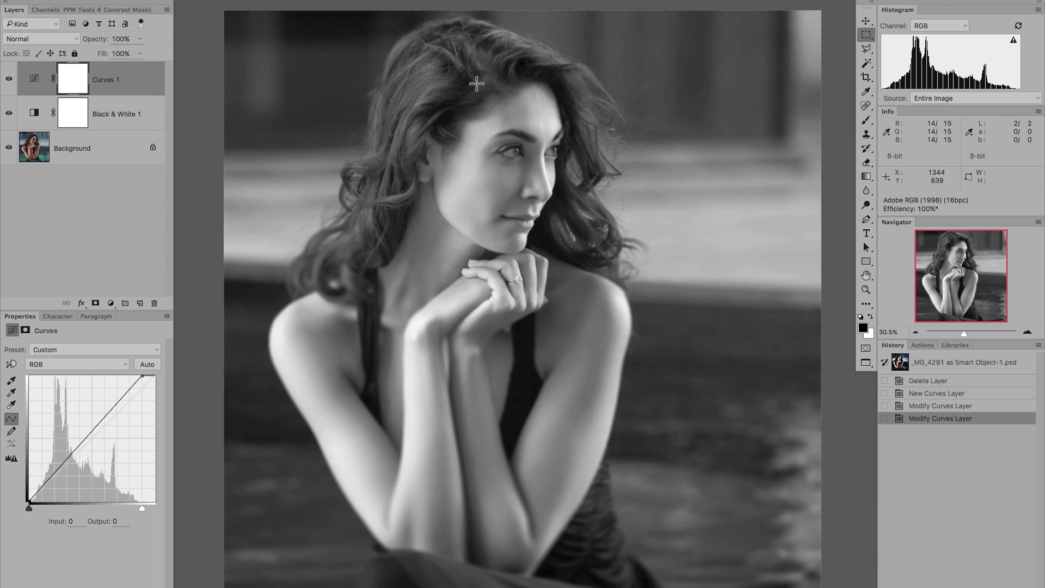
alt+click(29, 508)
drag(28, 508, 33, 510)
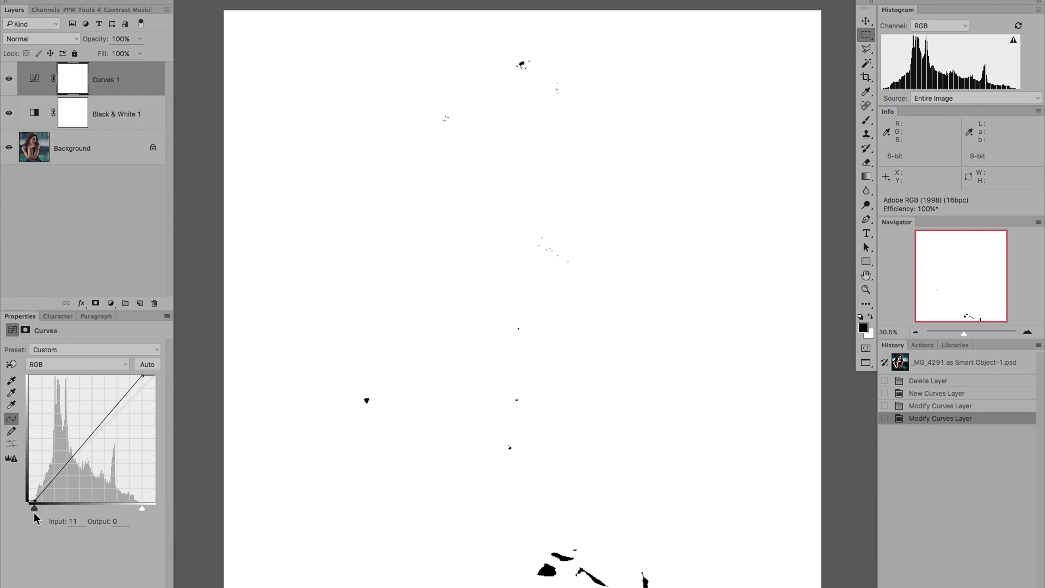
drag(34, 513, 33, 512)
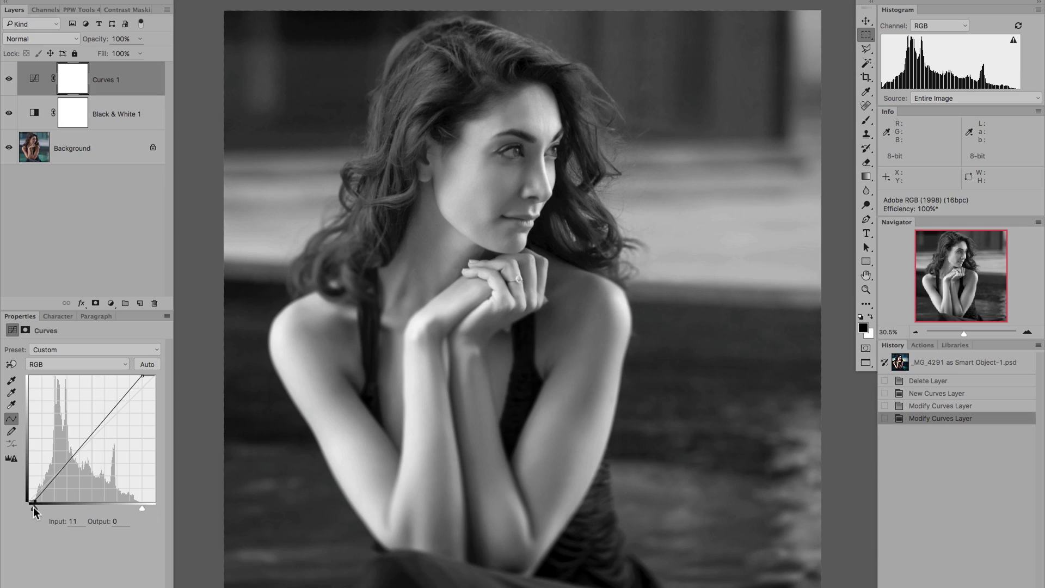
drag(34, 508, 29, 507)
click(143, 376)
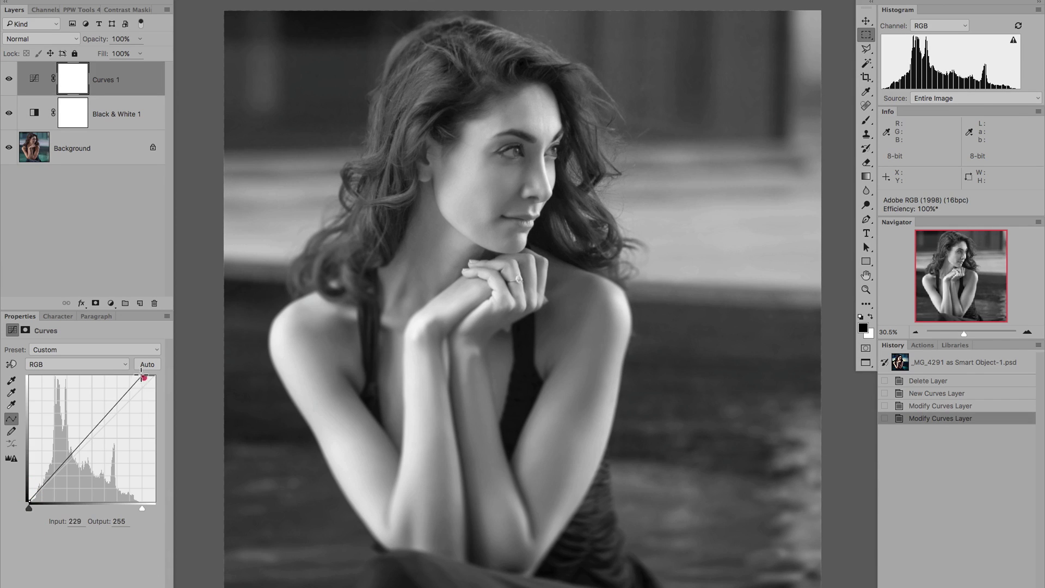
drag(143, 376, 157, 375)
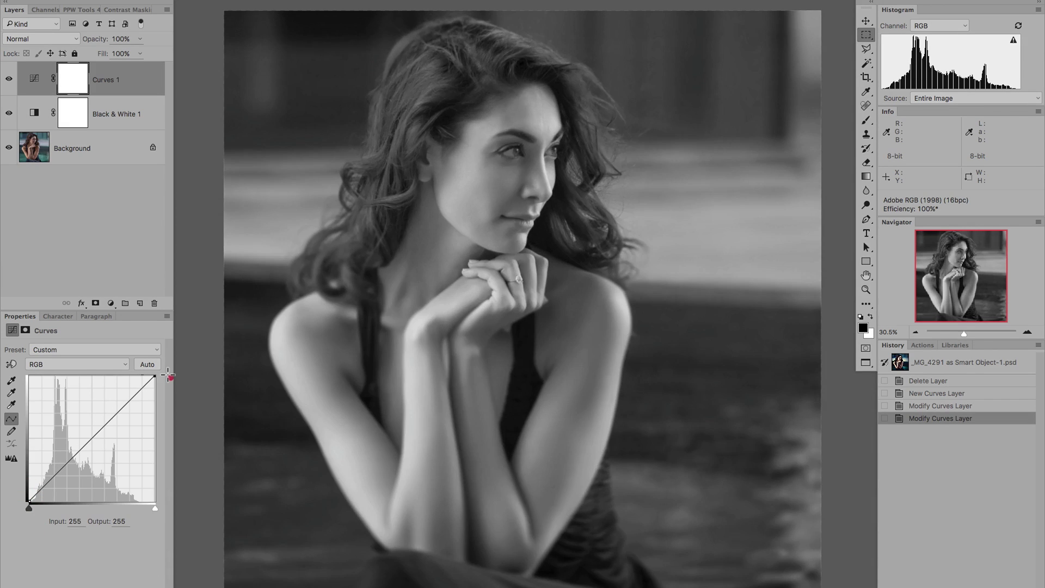
click(91, 438)
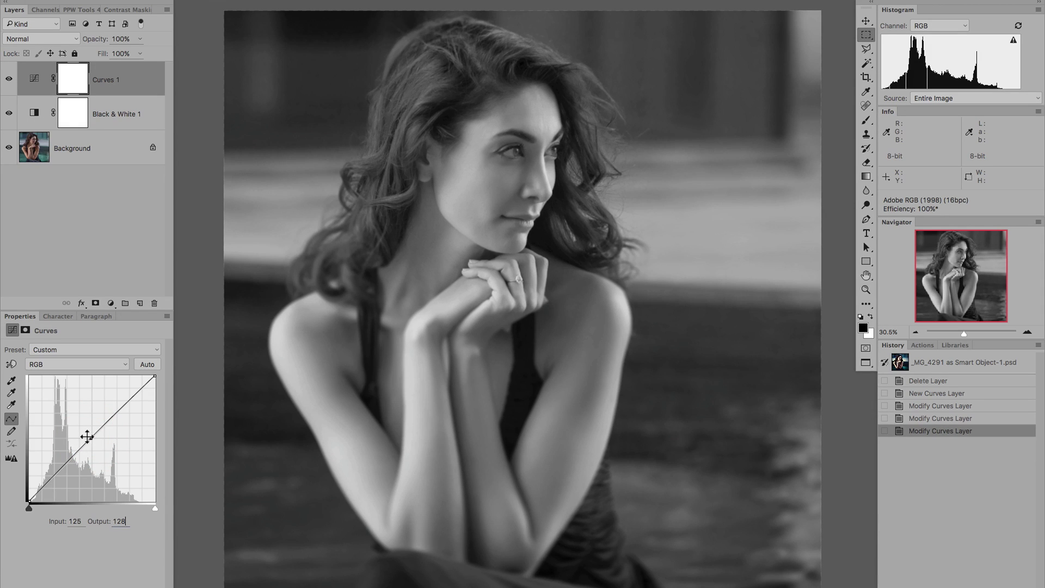
mouse_move(87, 435)
mouse_down()
mouse_move(81, 428)
mouse_move(93, 443)
mouse_up()
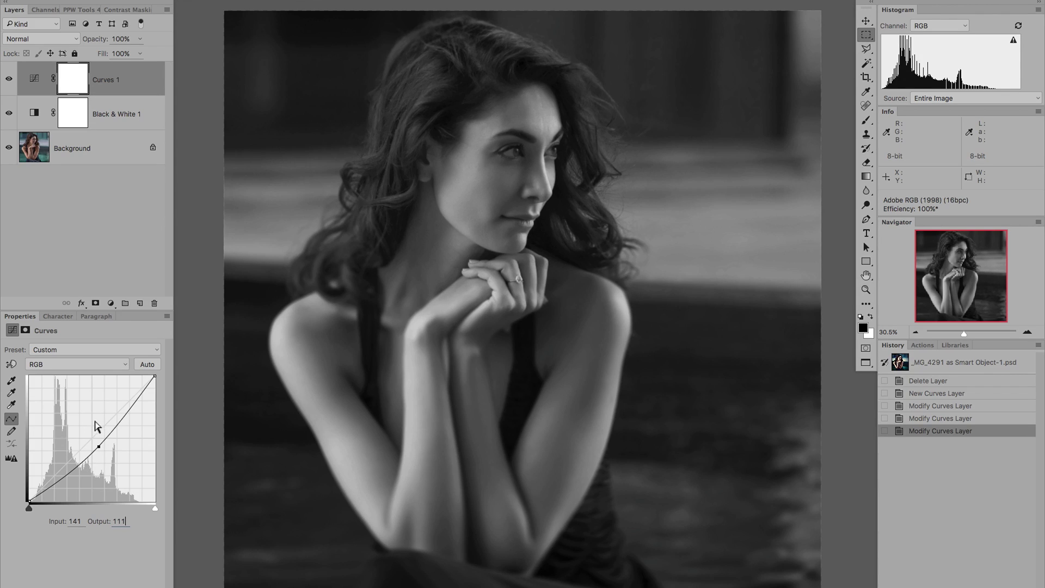
drag(97, 444, 102, 447)
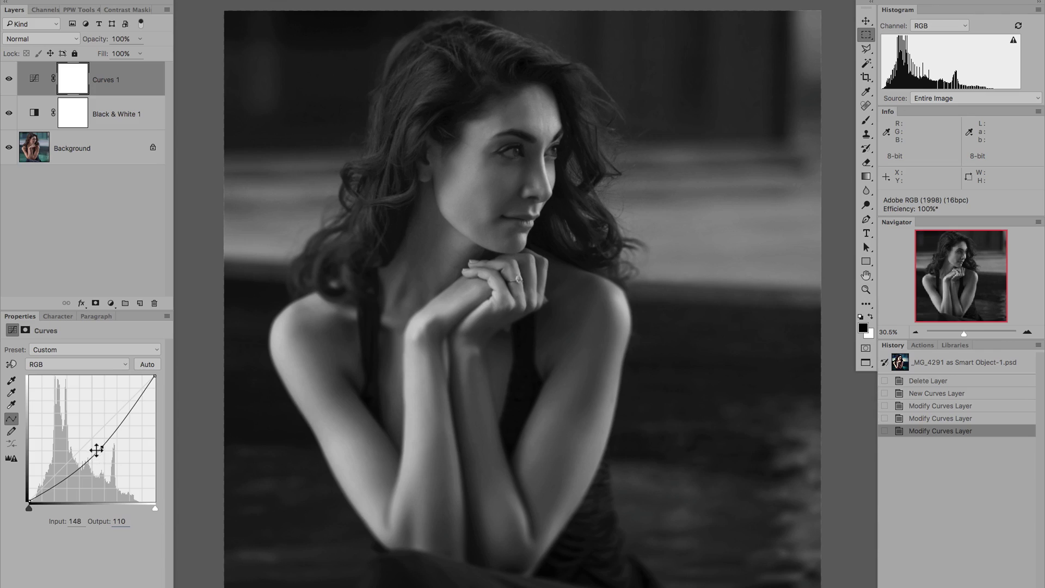
drag(102, 446, 78, 432)
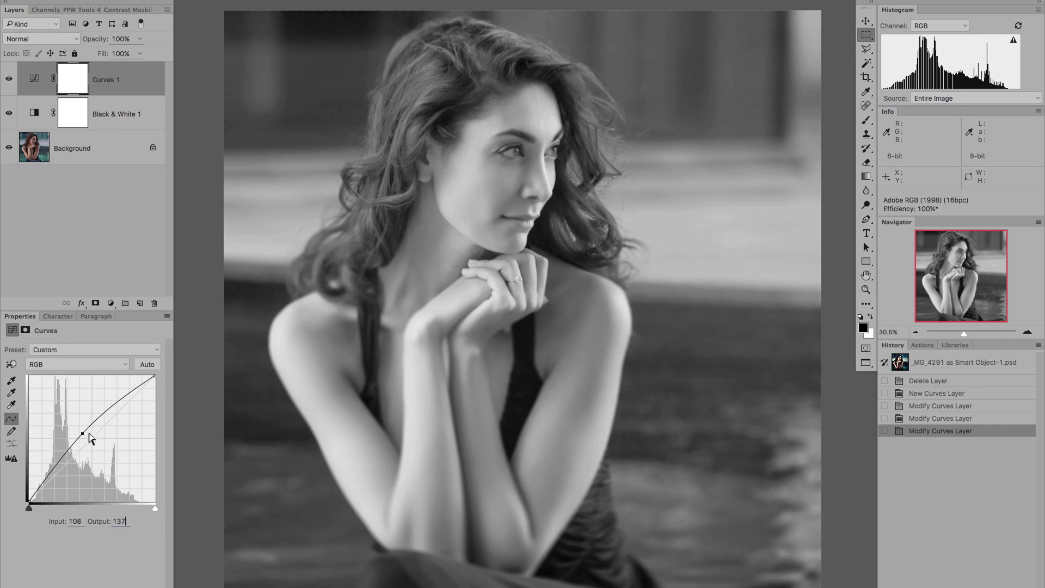
drag(82, 433, 102, 447)
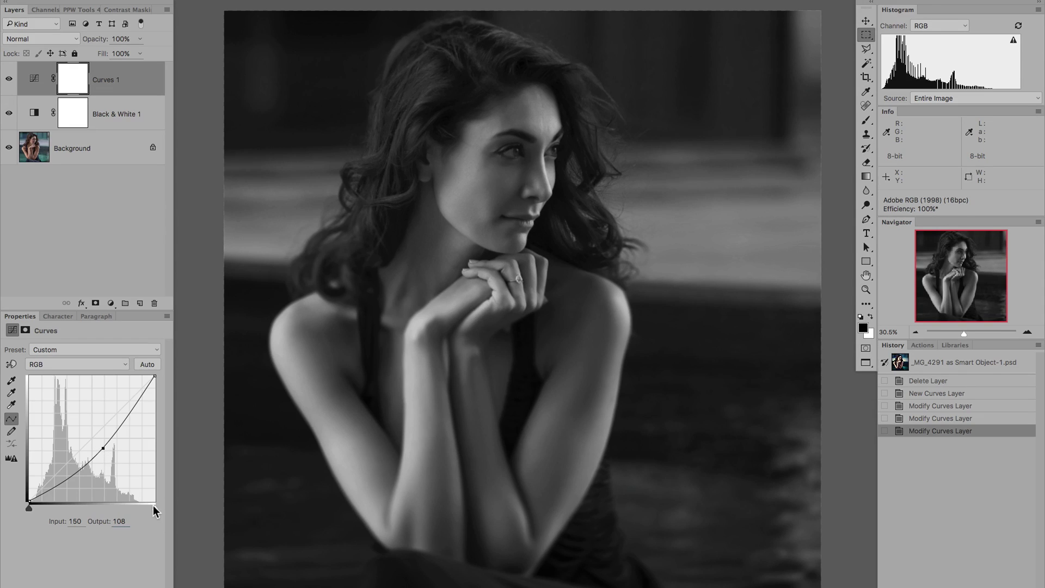
drag(152, 505, 138, 505)
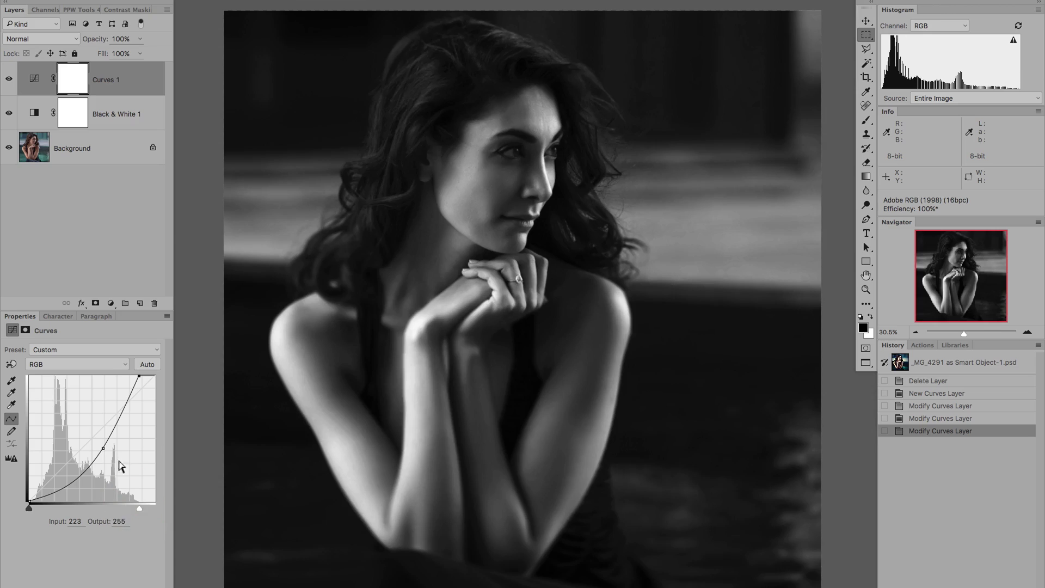
drag(103, 448, 82, 433)
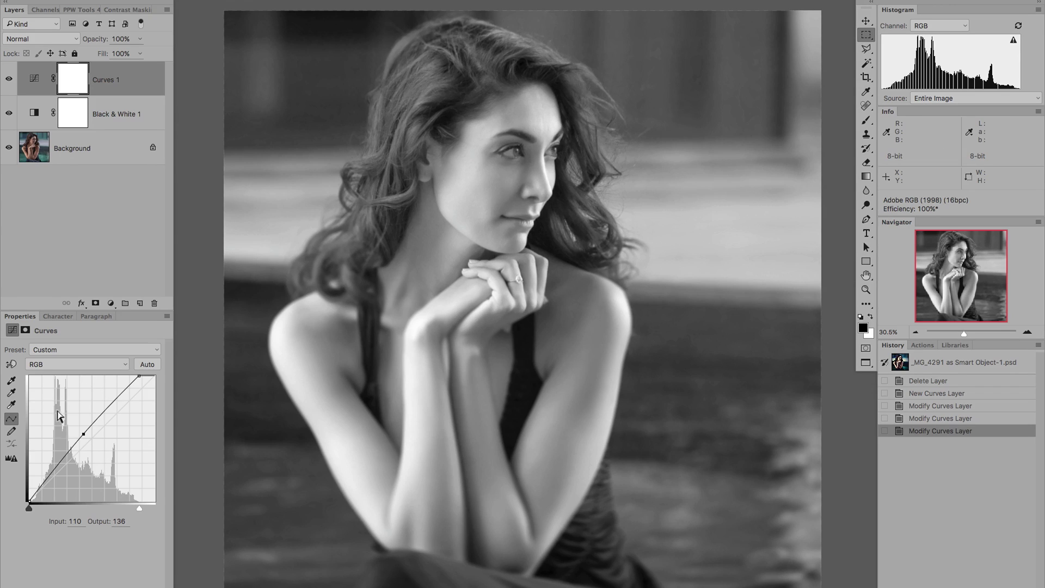
click(82, 434)
super+click(83, 434)
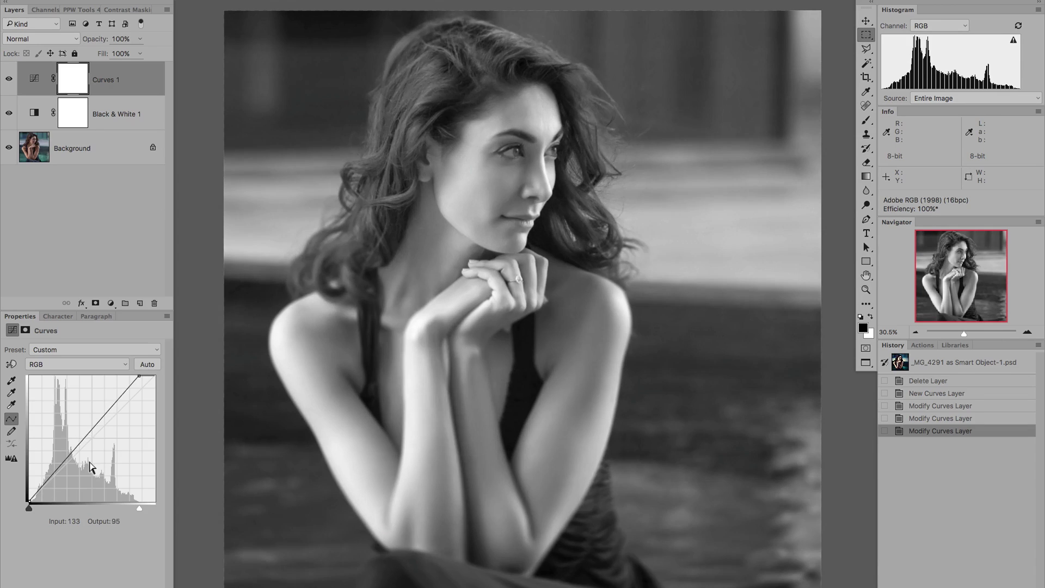
drag(139, 375, 155, 376)
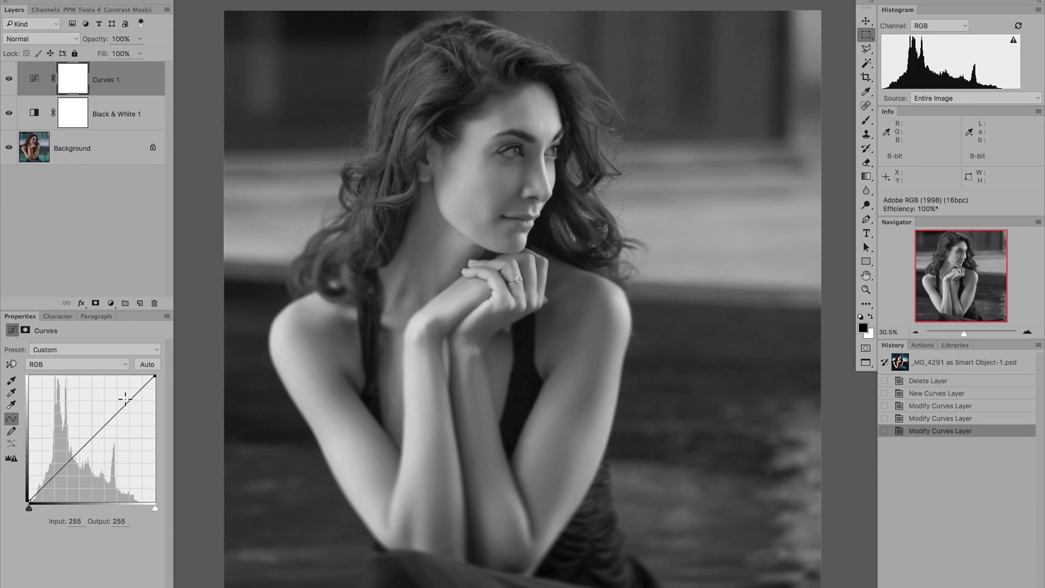
Add highlight, shadow and midtone anchor points on the Curves line.
click(128, 402)
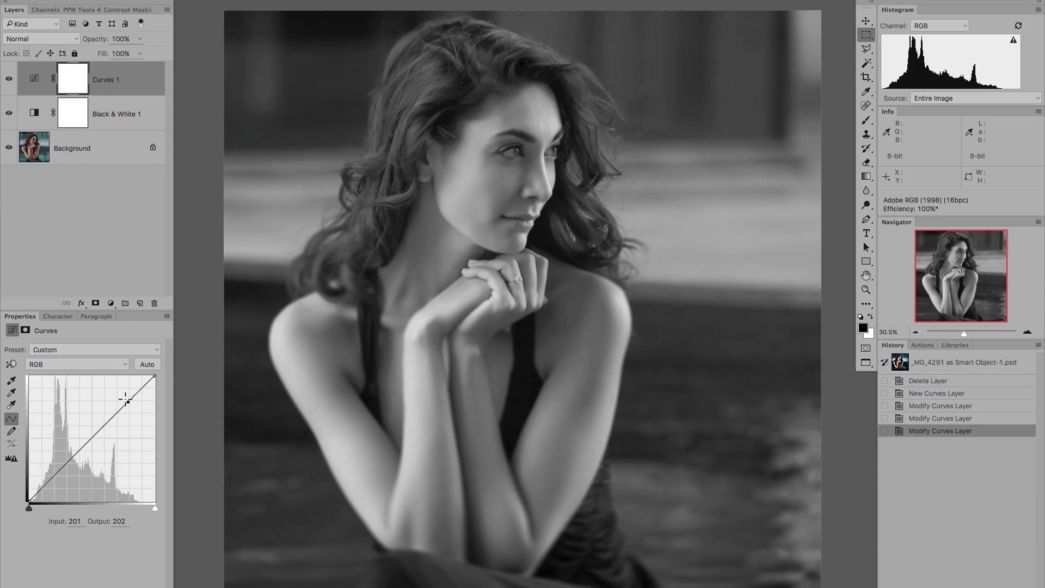
click(55, 476)
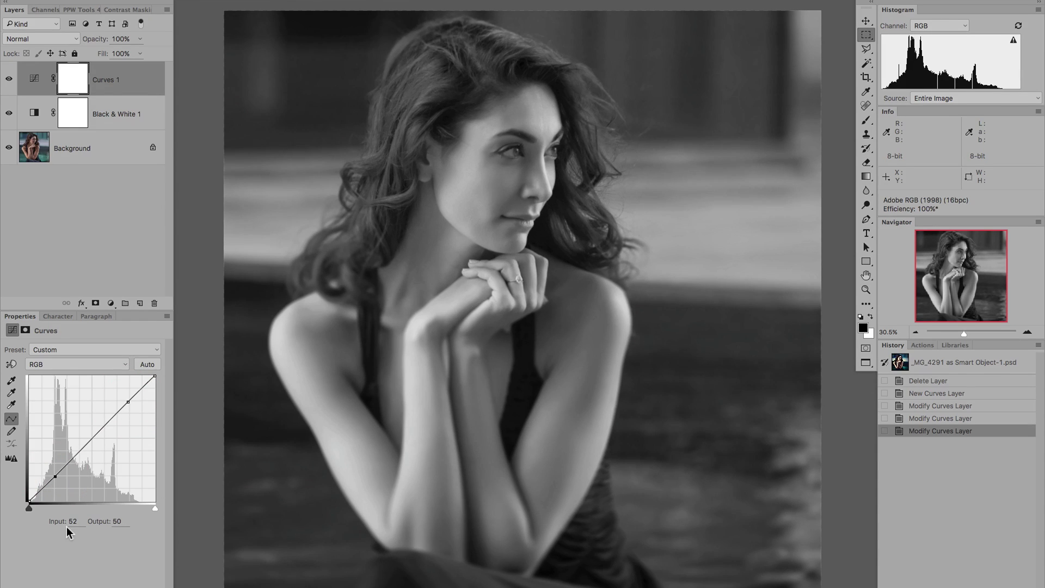
click(55, 476)
click(89, 436)
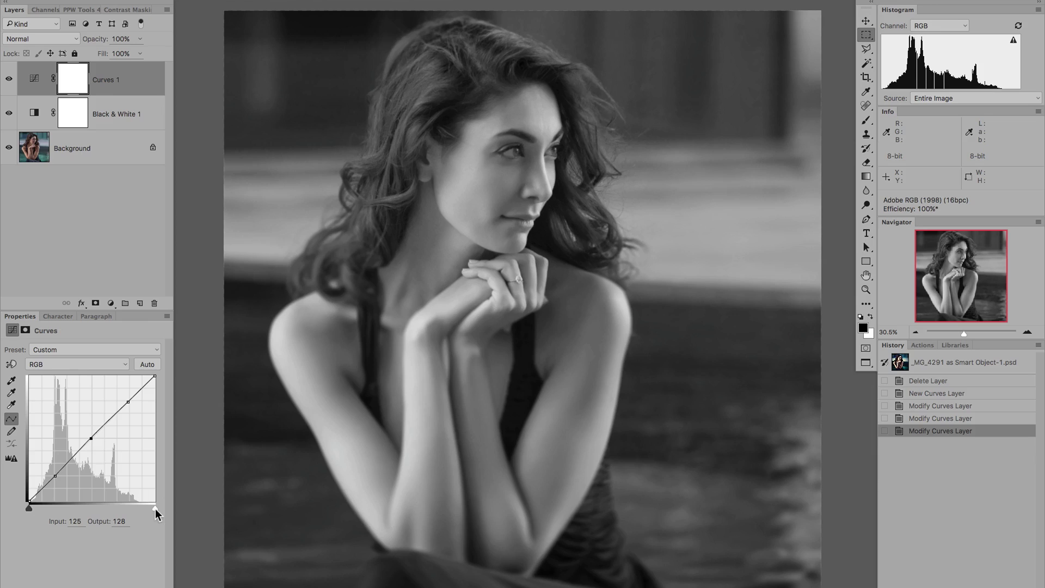
key(Down)
key(Down)
Raise the highlight point to Input 175, Output 205, lower the shadow point, and remove the midtone point.
click(126, 402)
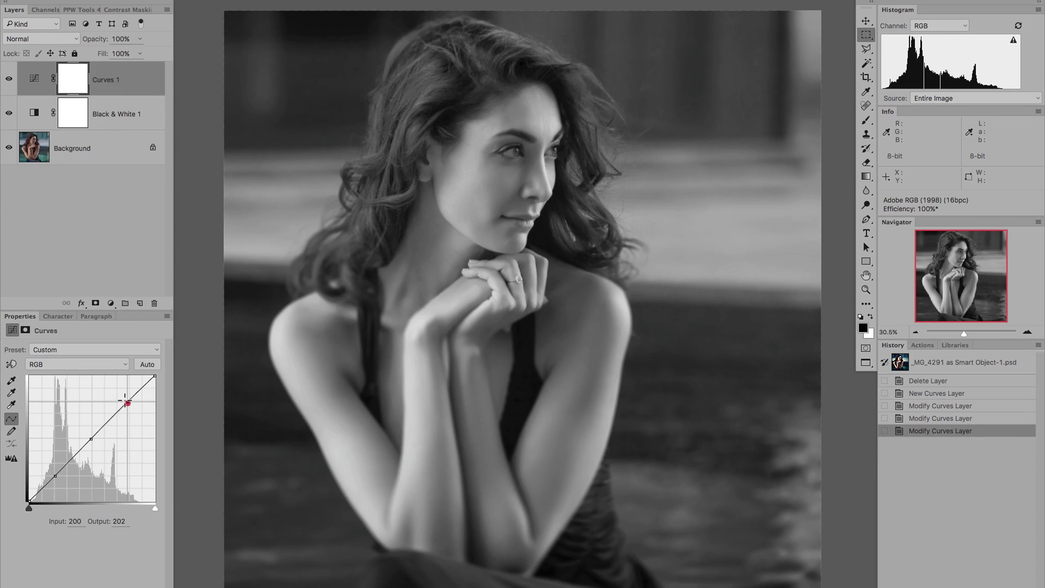
drag(125, 400, 119, 400)
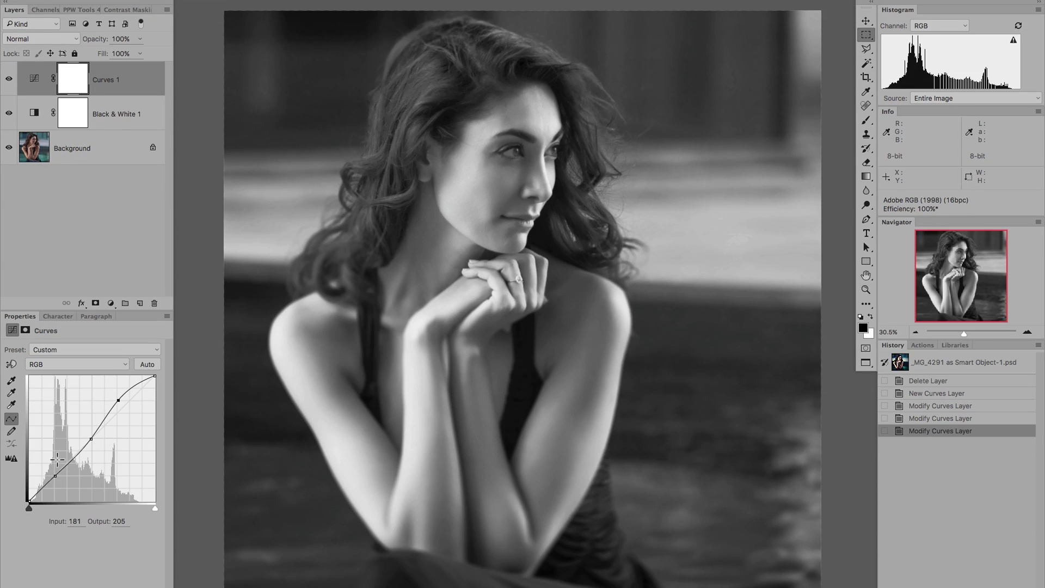
click(55, 475)
drag(55, 475, 61, 479)
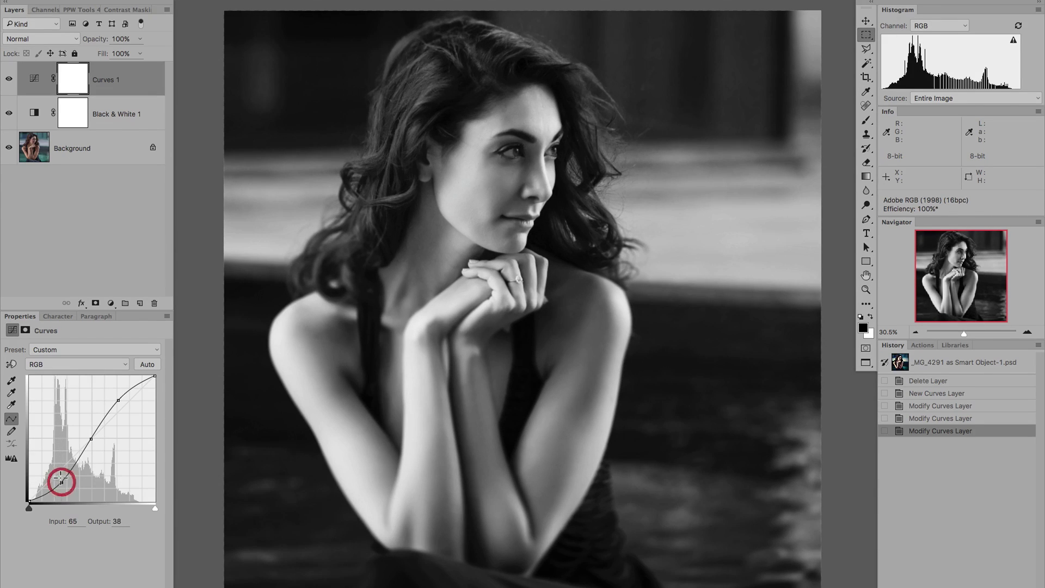
drag(116, 399, 113, 399)
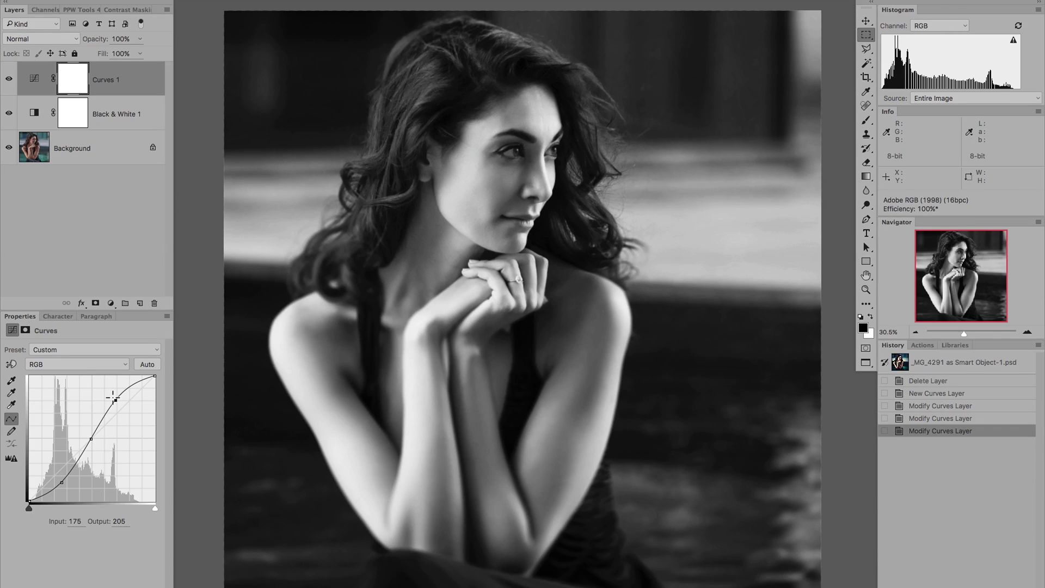
super+click(90, 438)
Darken the shadow anchor to Input 40, Output 29, undoing the trial highlight shift.
click(62, 483)
drag(62, 483, 64, 481)
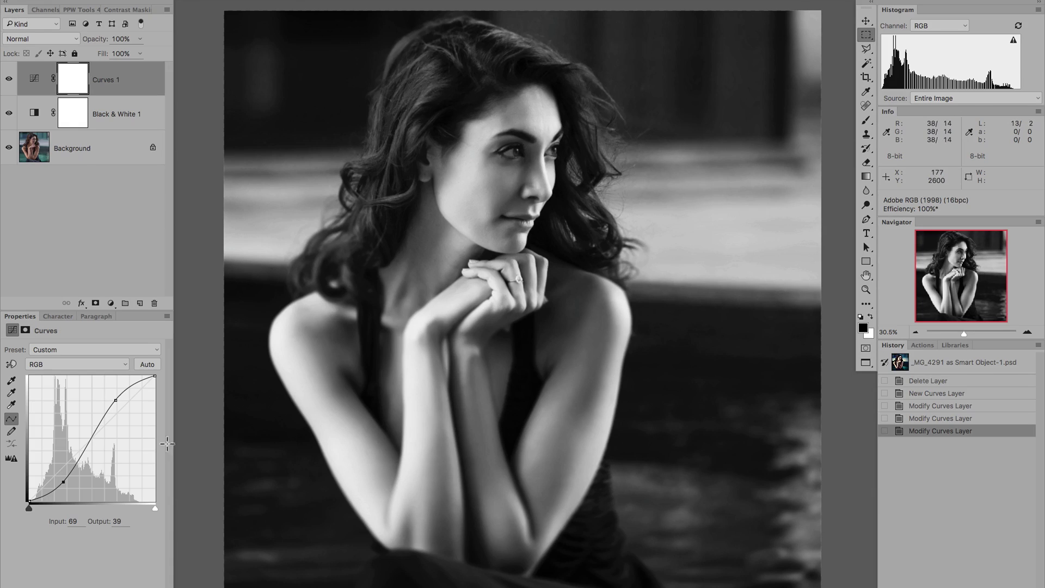
drag(62, 479, 50, 483)
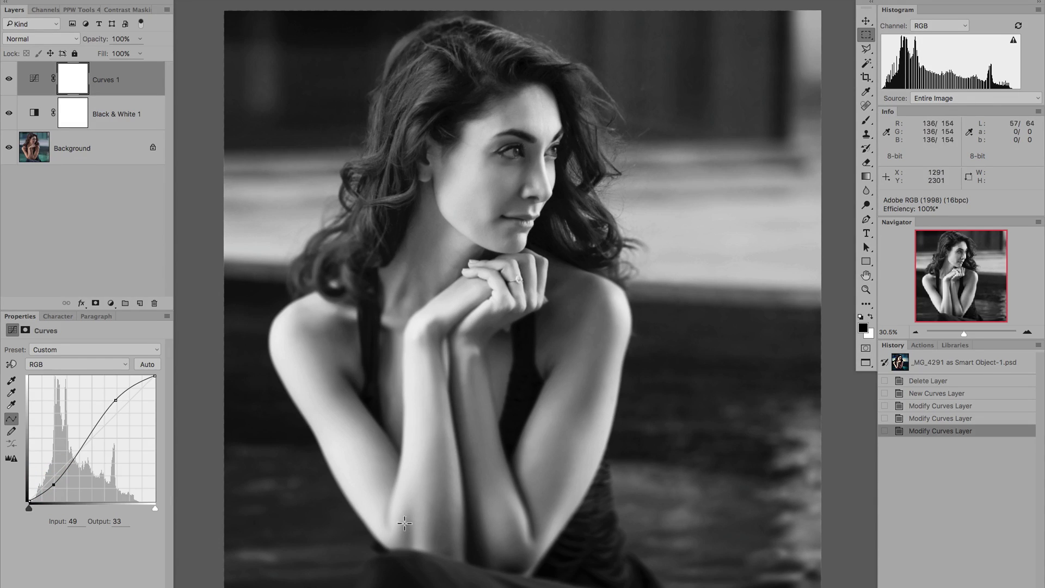
drag(115, 400, 100, 405)
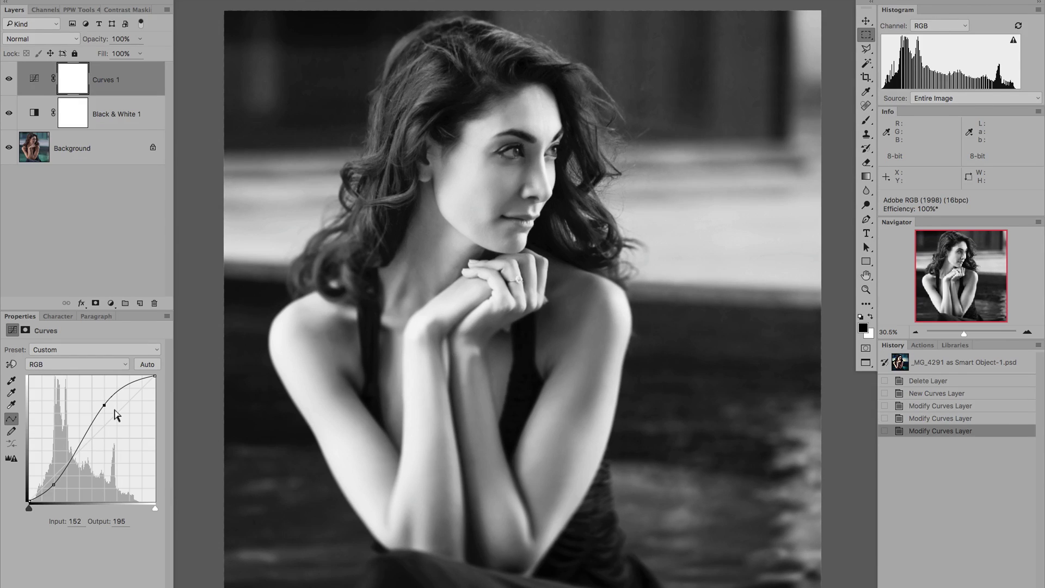
key(ctrl+z)
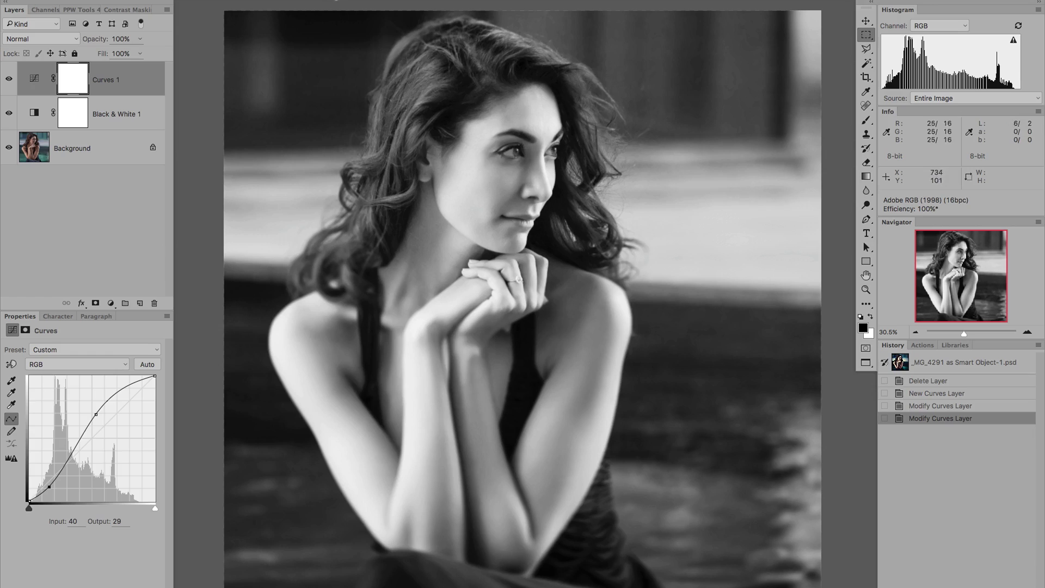
Switch to untitled_0167.psd and zoom in, then back out to see the whole photo.
click(349, 1)
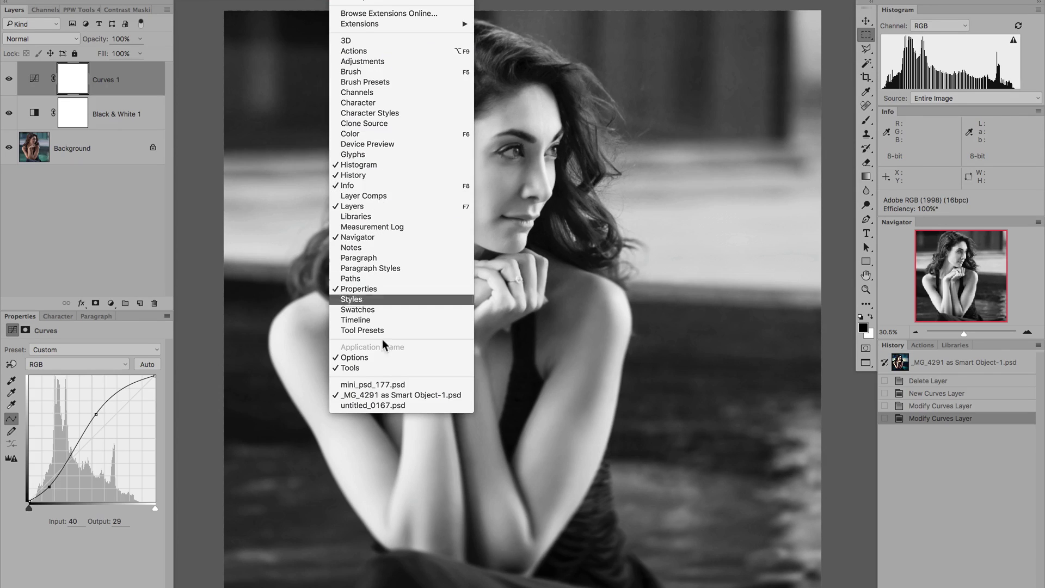
click(390, 404)
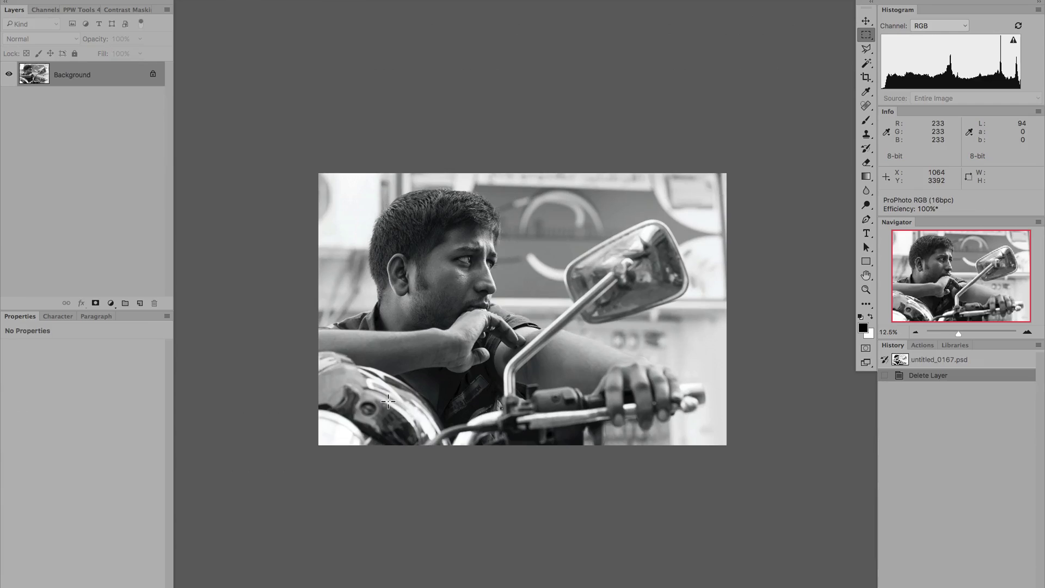
key(super+plus)
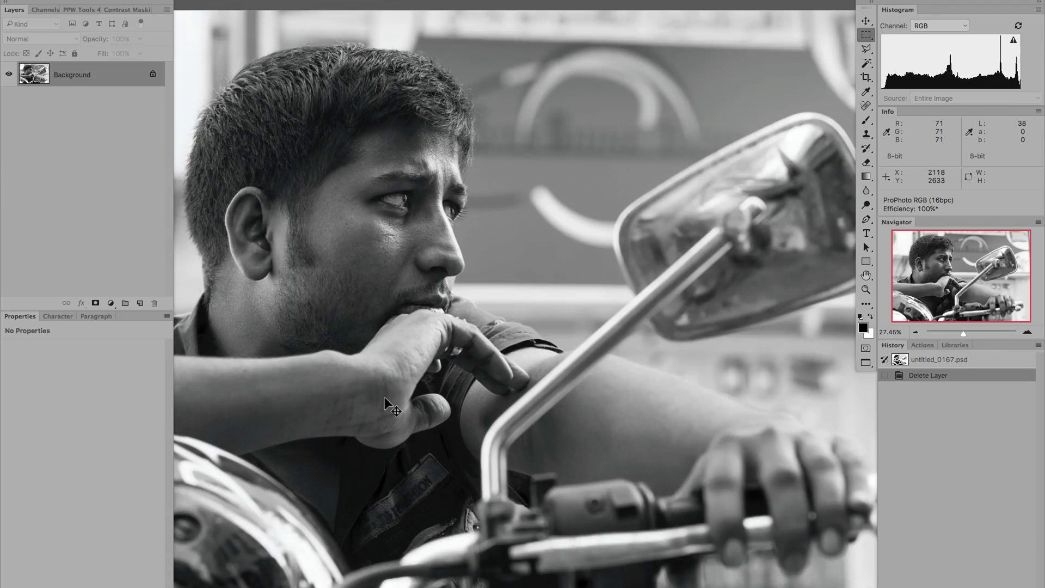
key(super+minus)
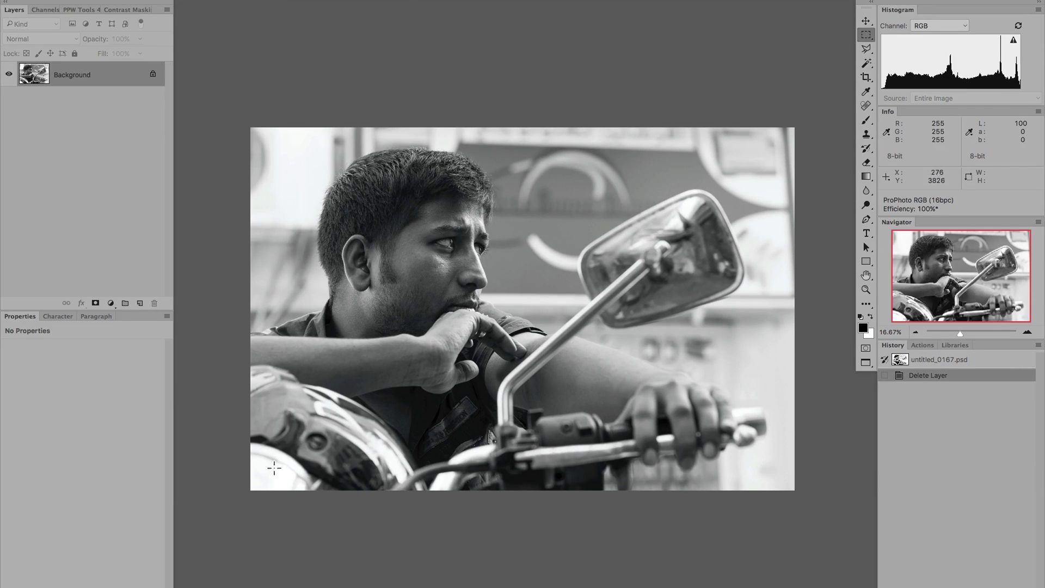
Add a Curves adjustment layer above the motorcyclist photo's Background.
click(106, 303)
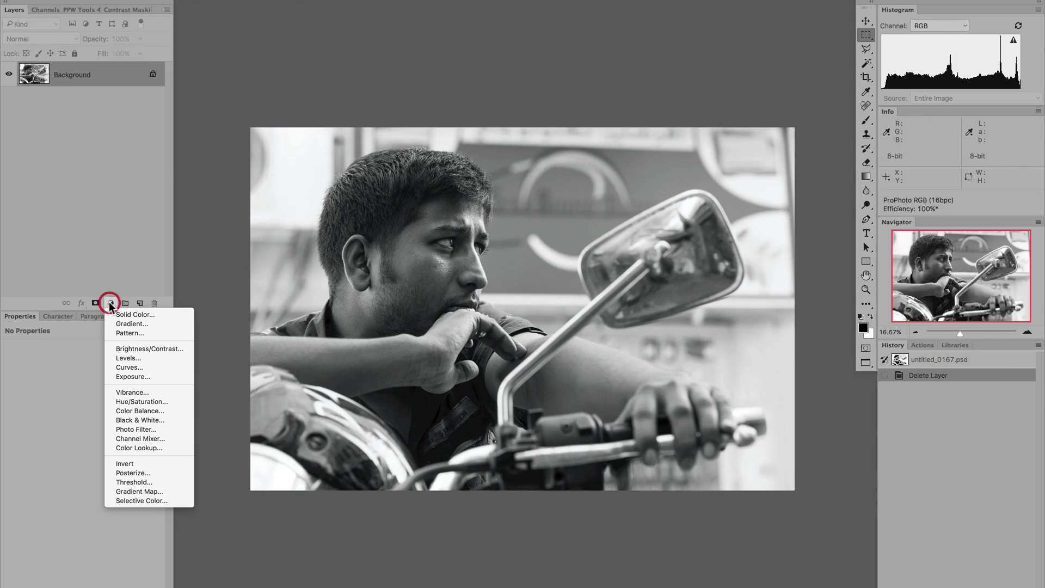
click(117, 367)
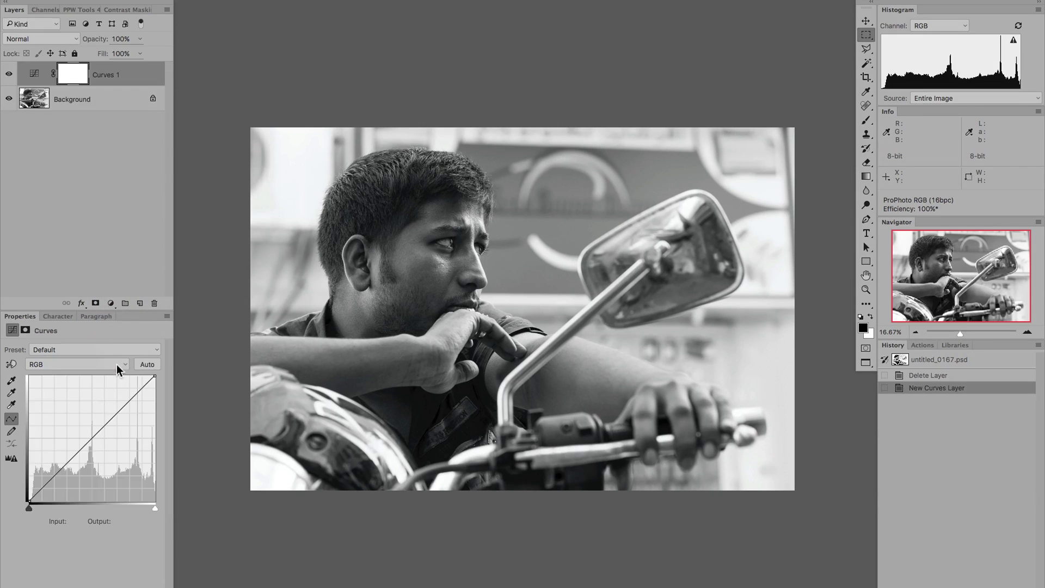
click(8, 74)
Shape a trial S-curve, compare it with the layer toggled, then delete its points back to a straight line.
click(116, 399)
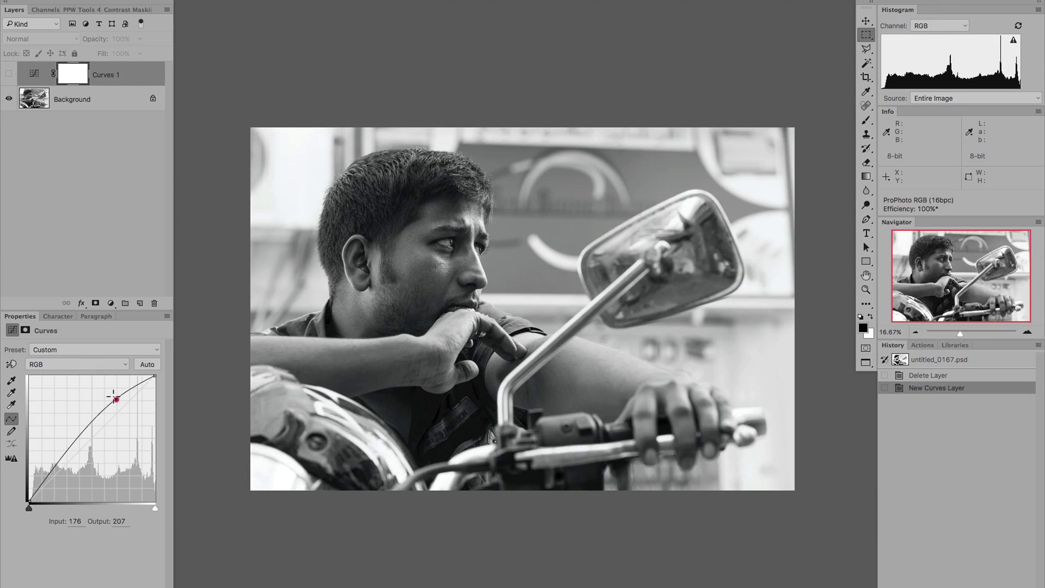
drag(56, 458, 65, 474)
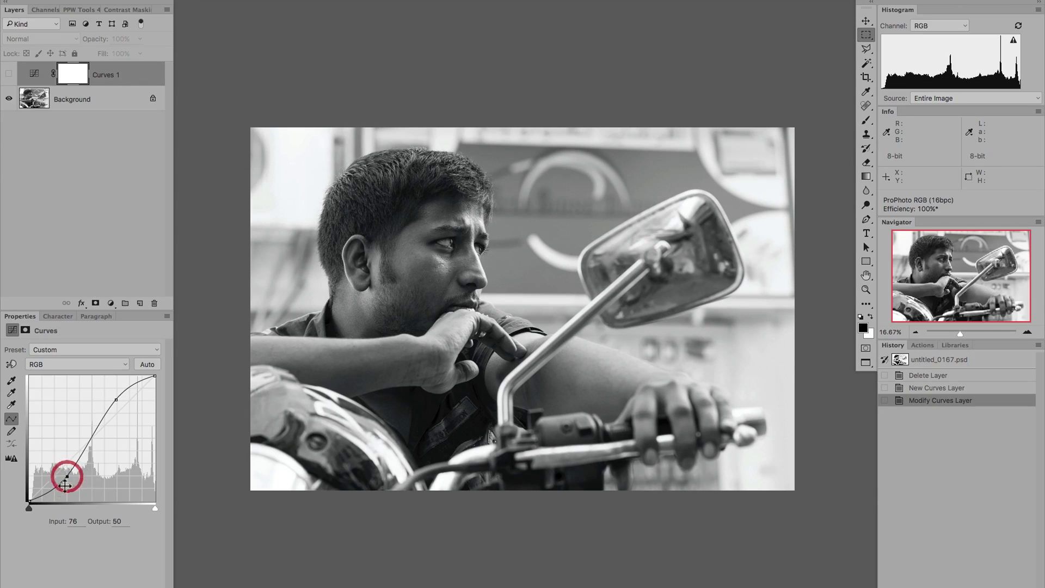
click(116, 399)
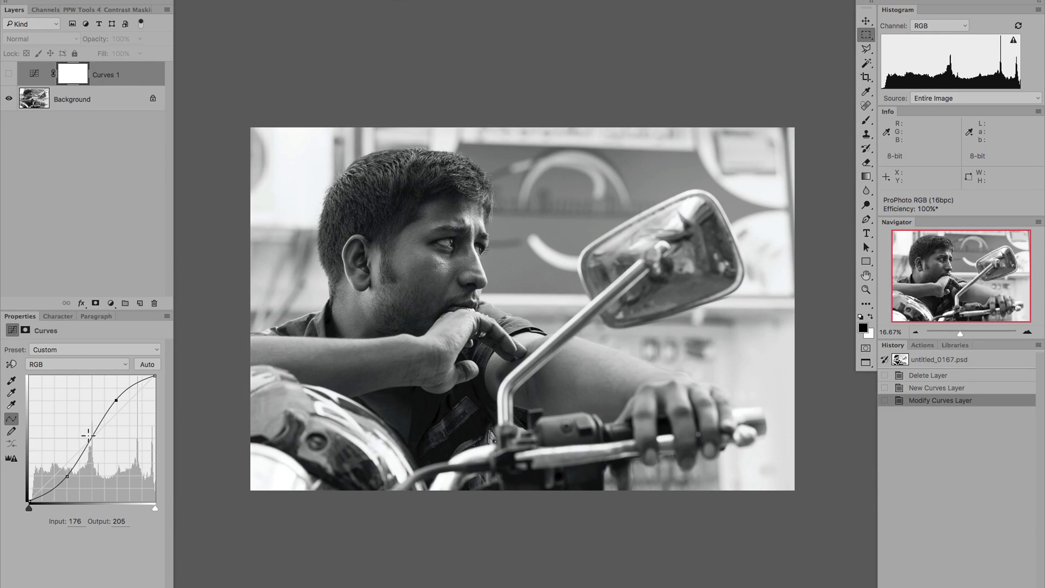
click(7, 74)
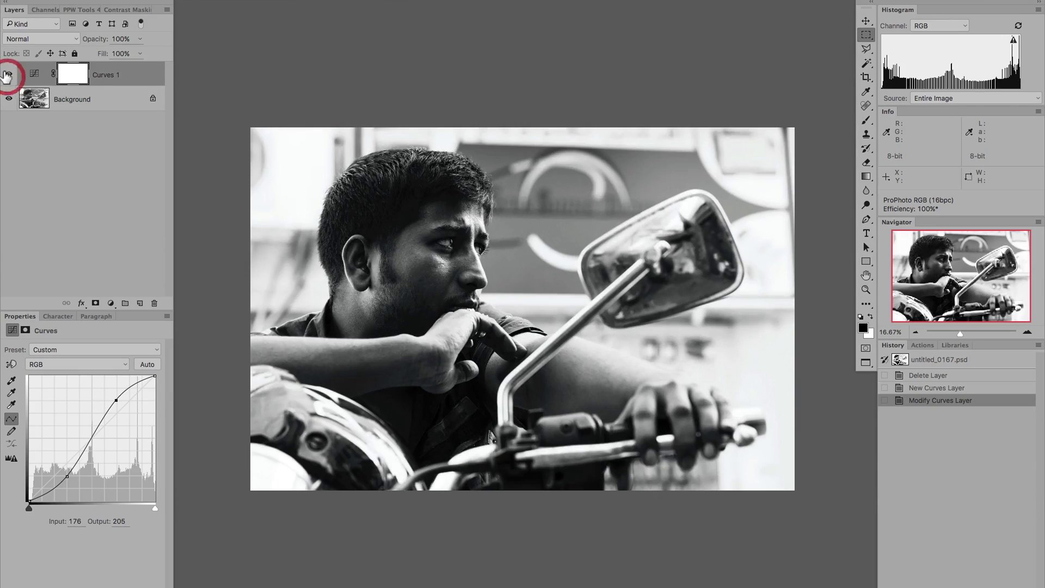
click(66, 476)
key(Delete)
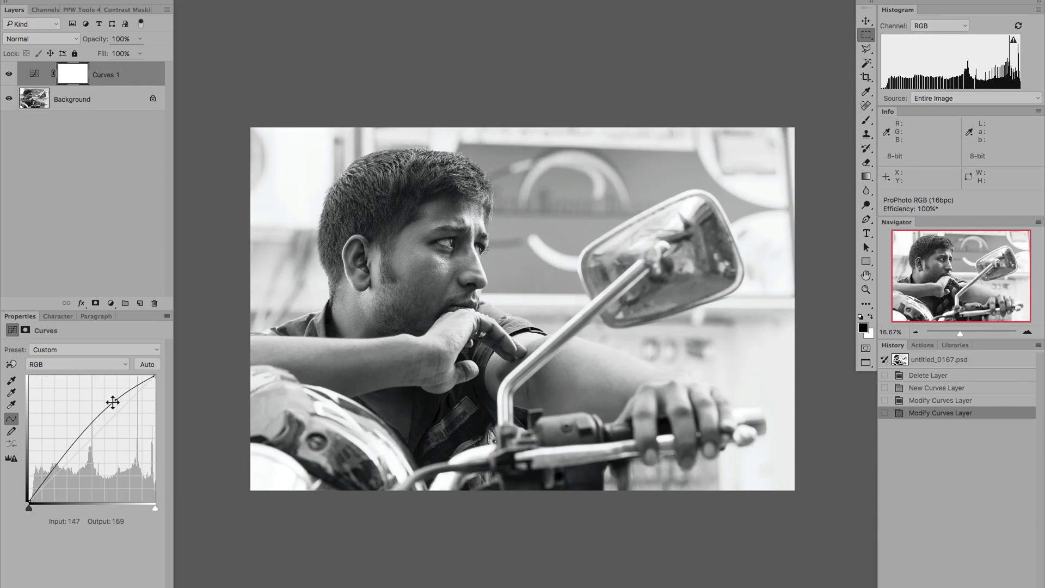
Build an S-curve with the targeted adjustment tool by dragging on the photo, then darken the shadows.
super+click(112, 397)
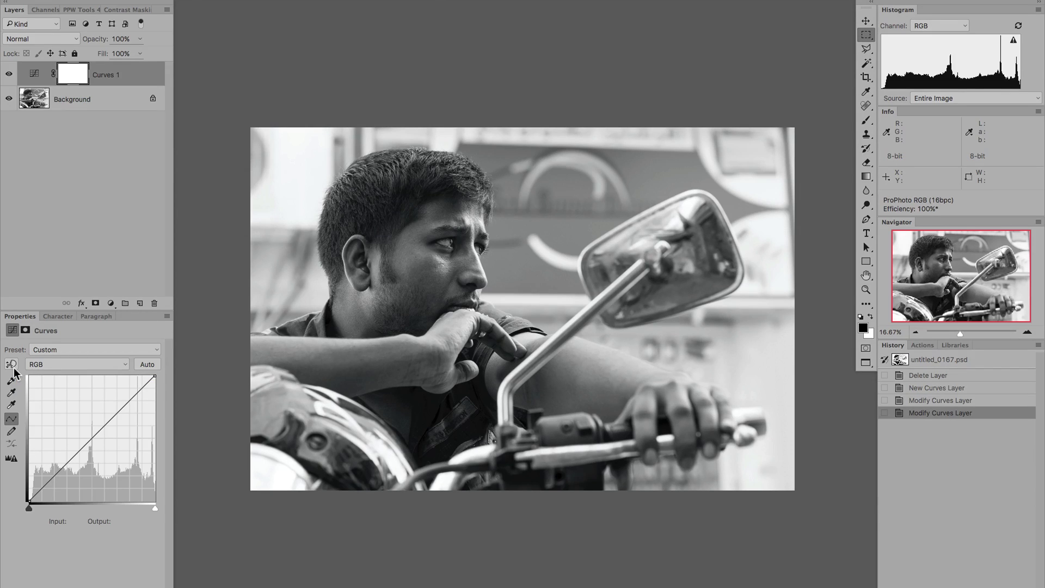
click(11, 365)
drag(112, 399, 118, 402)
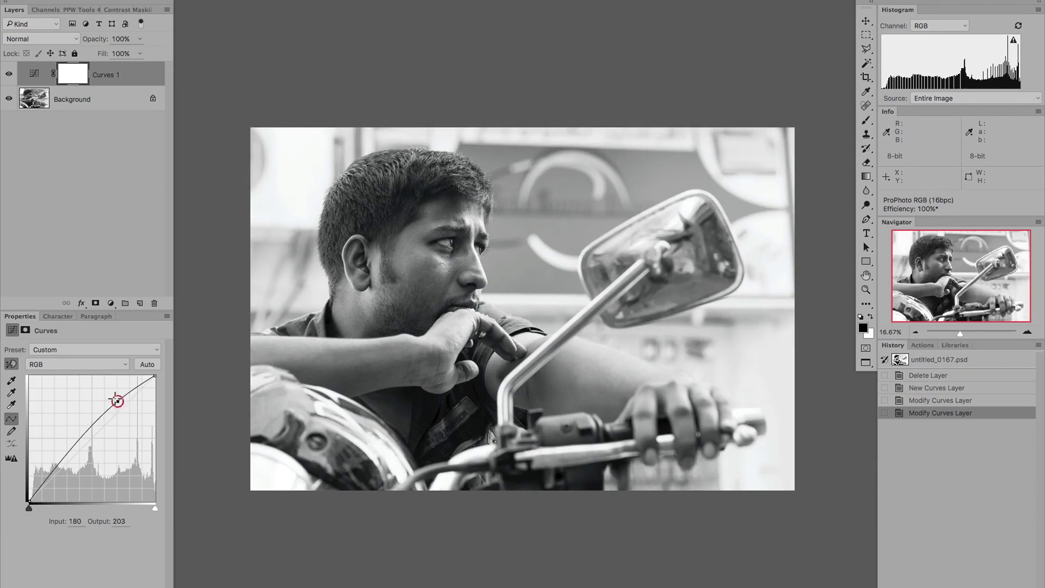
click(61, 475)
drag(61, 475, 65, 479)
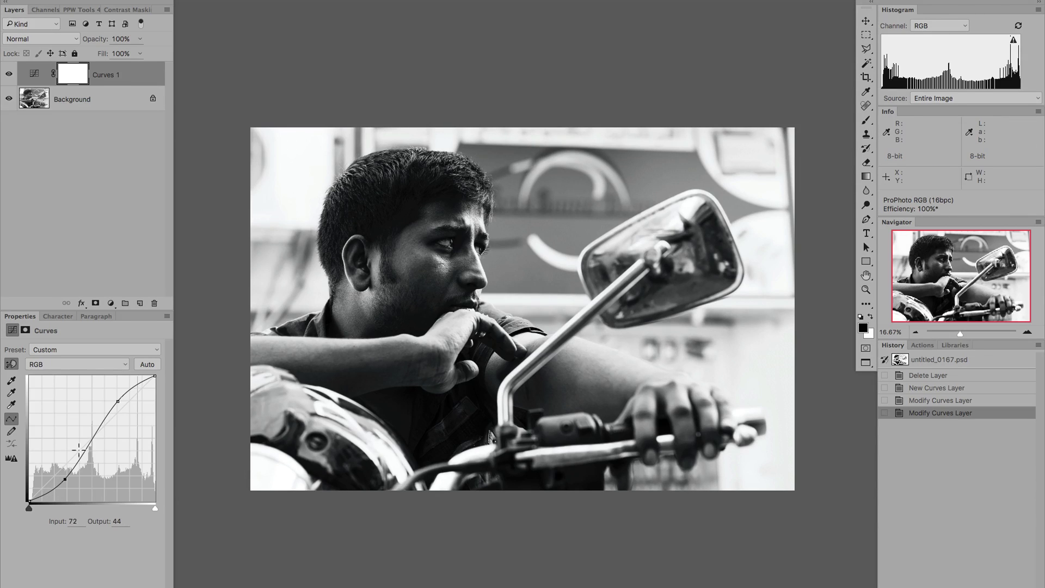
Delete the shadow and highlight points, returning the curve to a straight diagonal.
click(63, 479)
key(Delete)
click(116, 401)
key(Delete)
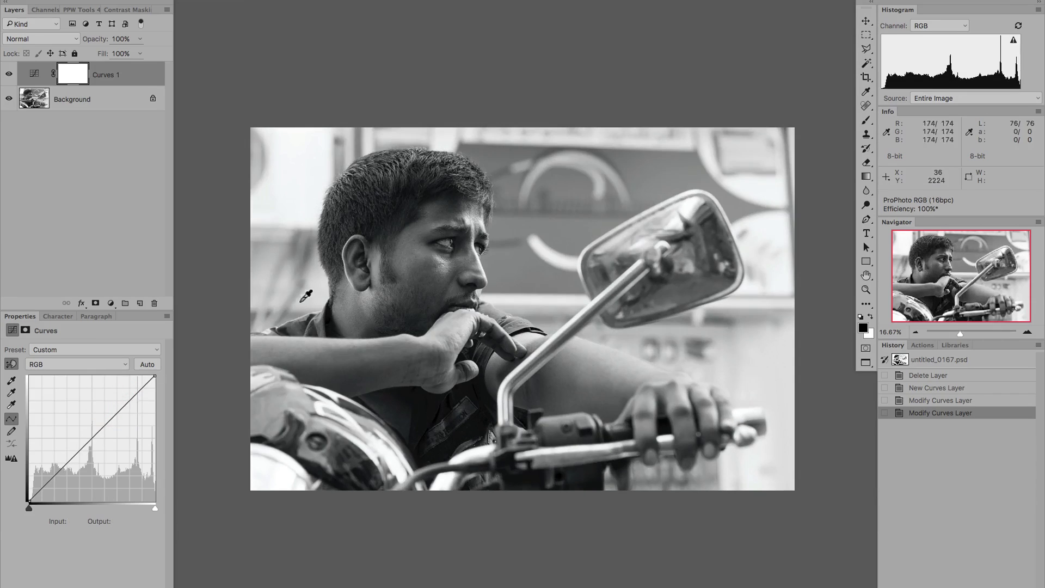
Lift the cheek midtone point to Input 79, Output 128 and pull the deepest shadow point slightly down.
click(442, 308)
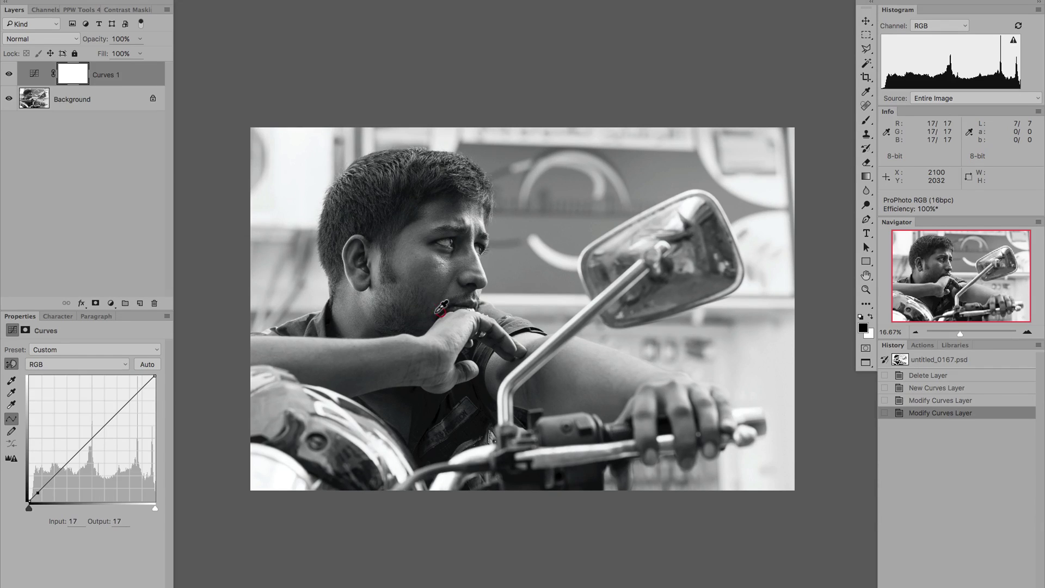
click(435, 265)
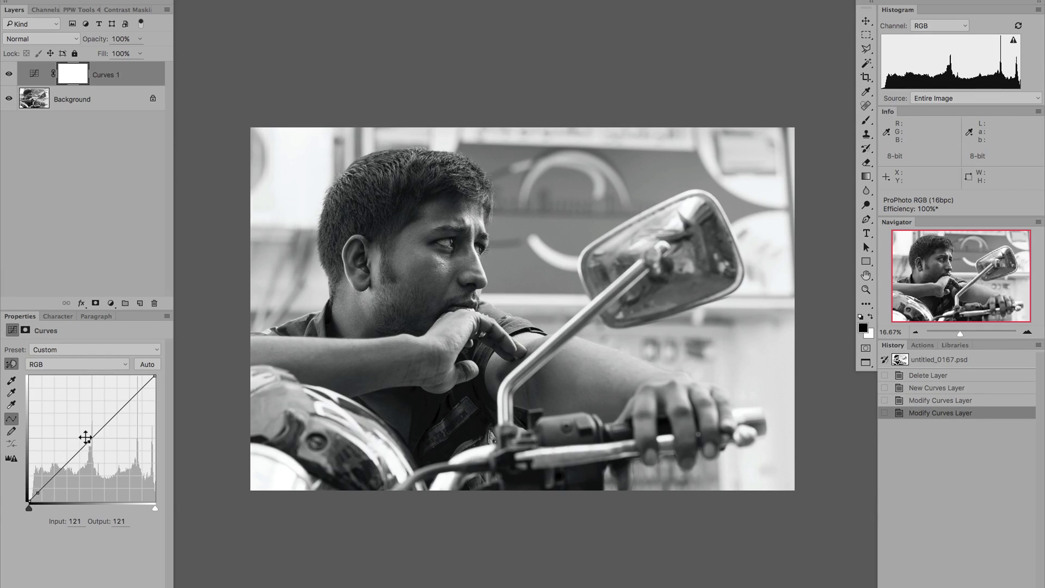
drag(86, 441, 66, 434)
click(66, 435)
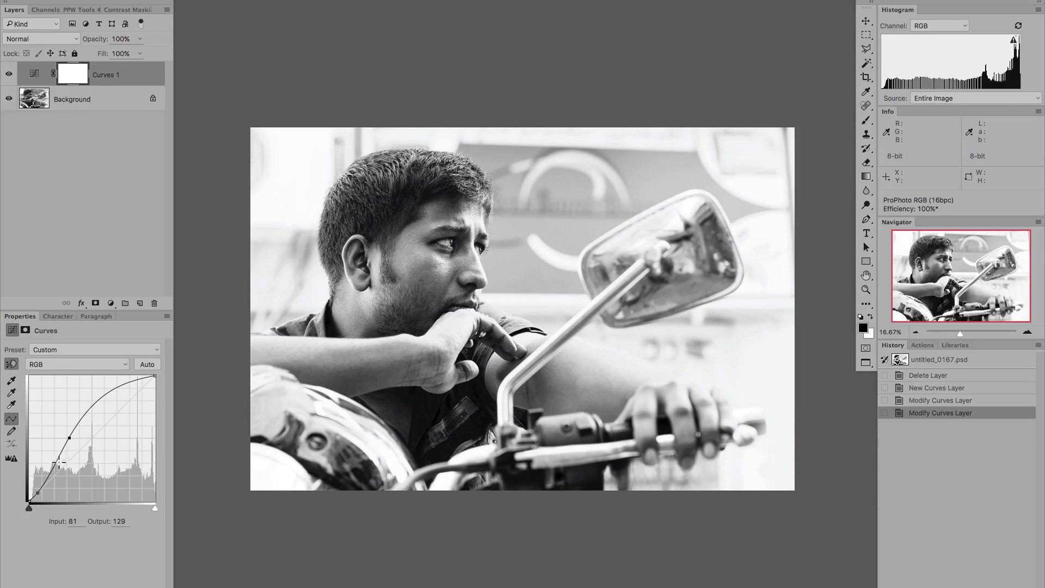
click(33, 490)
drag(33, 490, 31, 498)
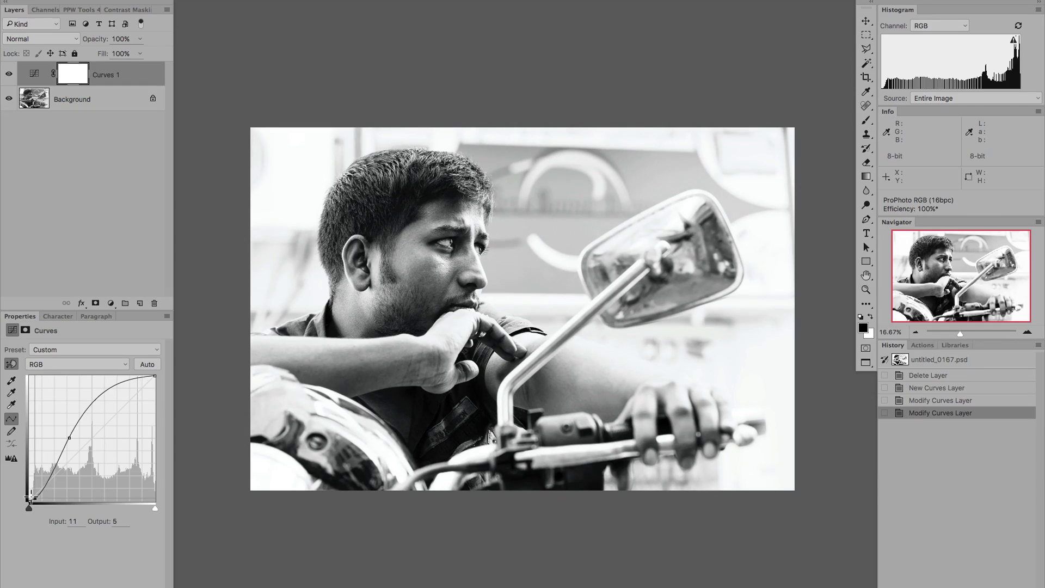
click(65, 437)
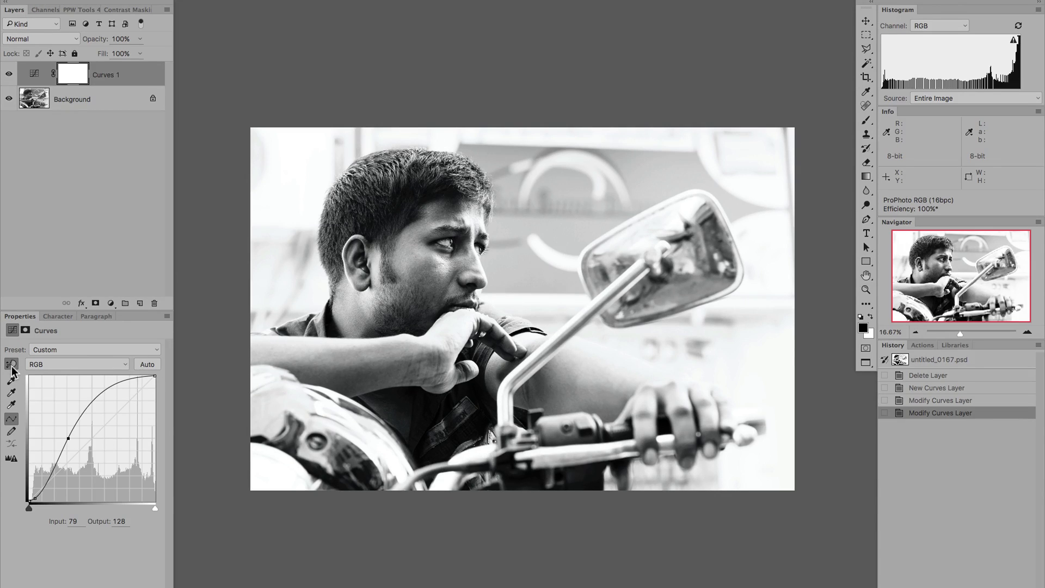
Enable Auto-Select Targeted Adjustment Tool in the Curves panel menu and activate the targeted adjustment tool.
click(167, 317)
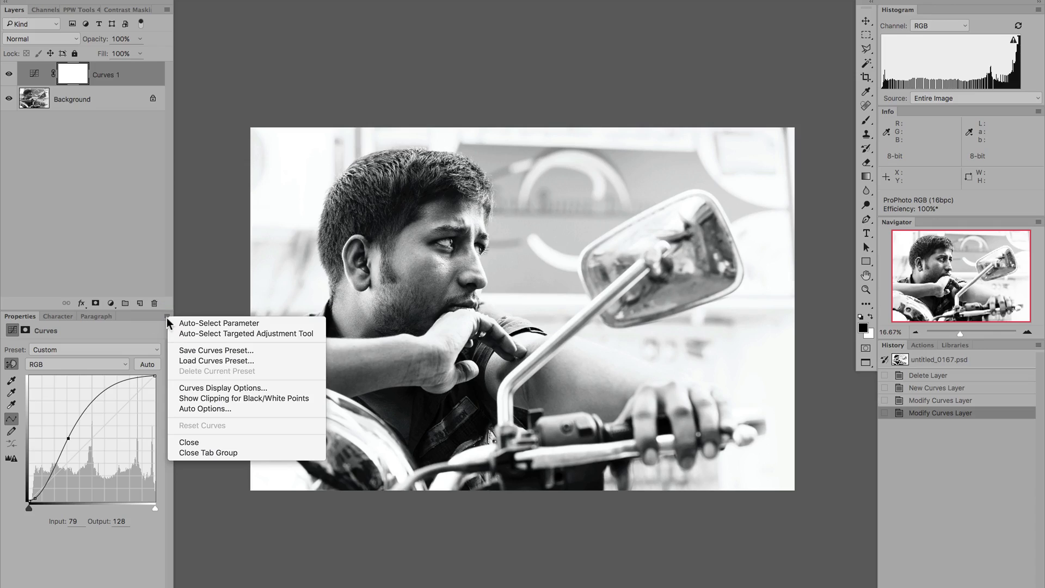
click(240, 334)
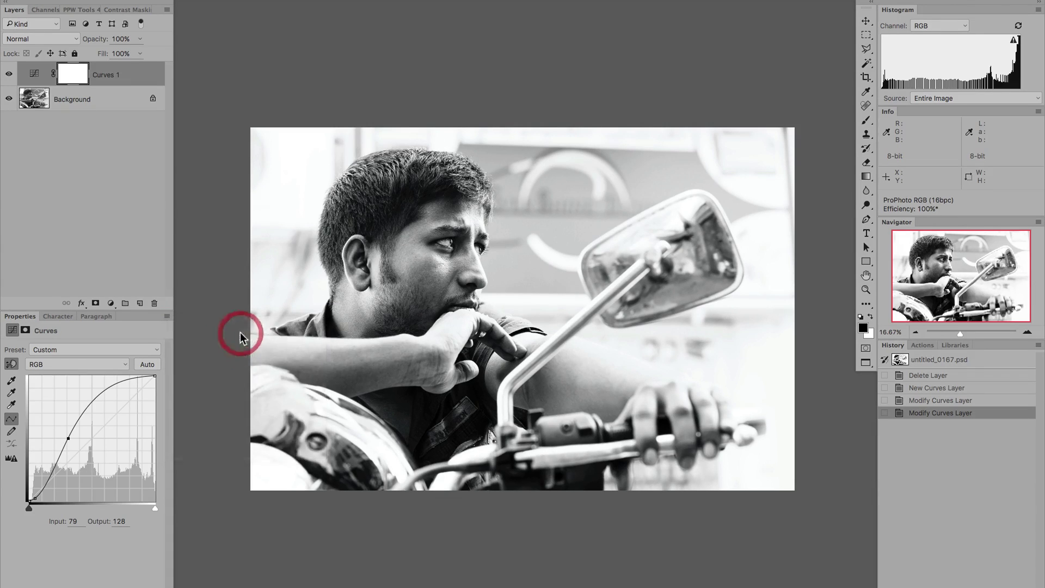
click(167, 316)
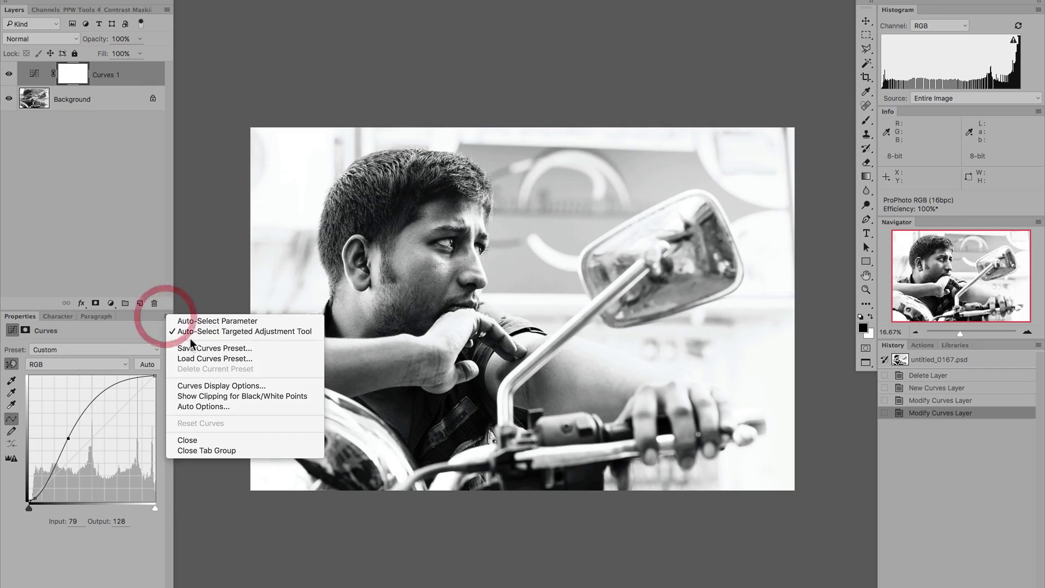
click(122, 329)
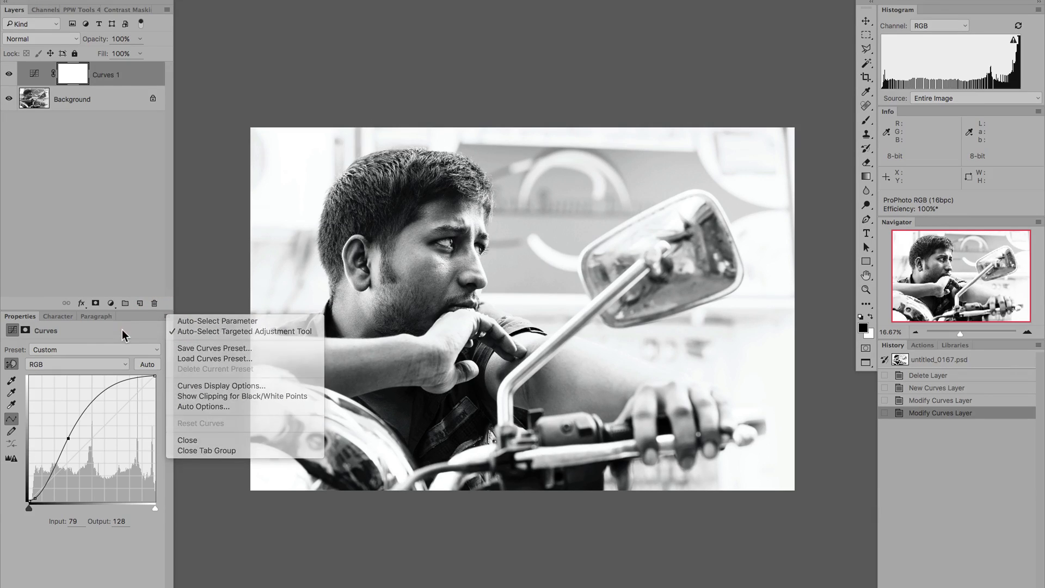
click(13, 365)
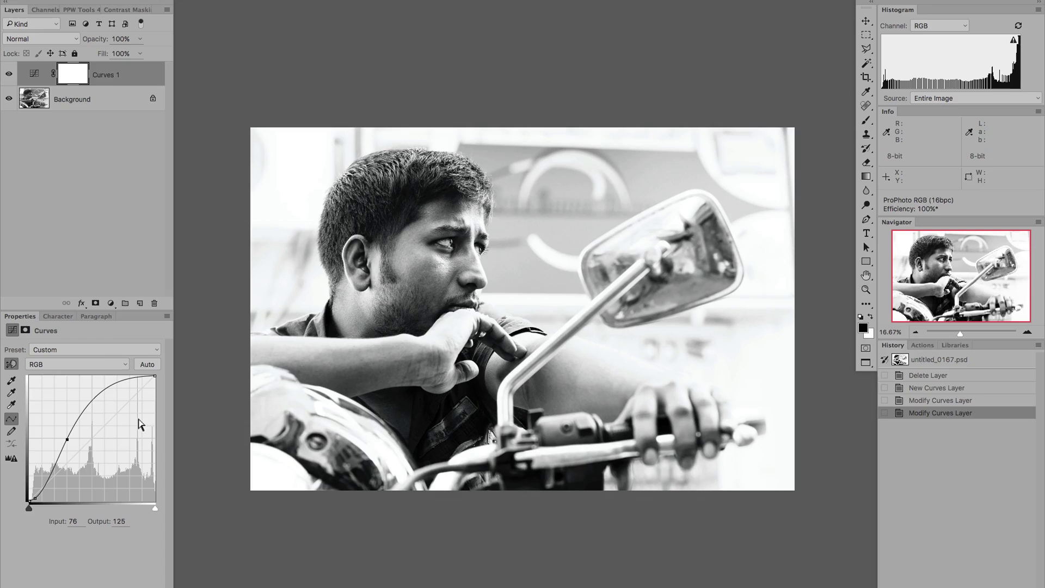
Shift the midtone and lower curve points left and down, then add a highlight point at 119/207.
click(66, 438)
drag(65, 437, 63, 438)
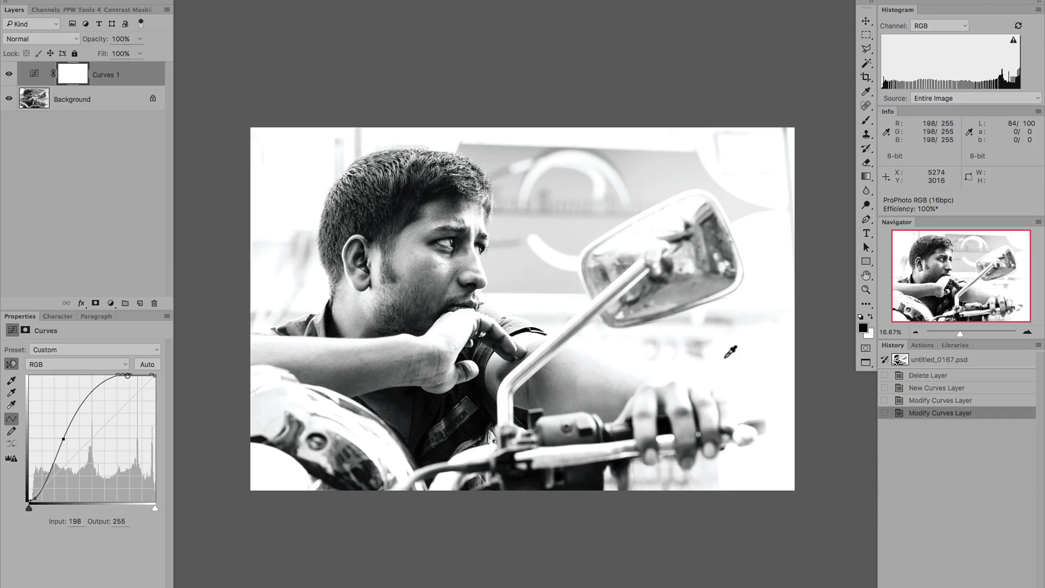
click(64, 440)
drag(60, 440, 60, 445)
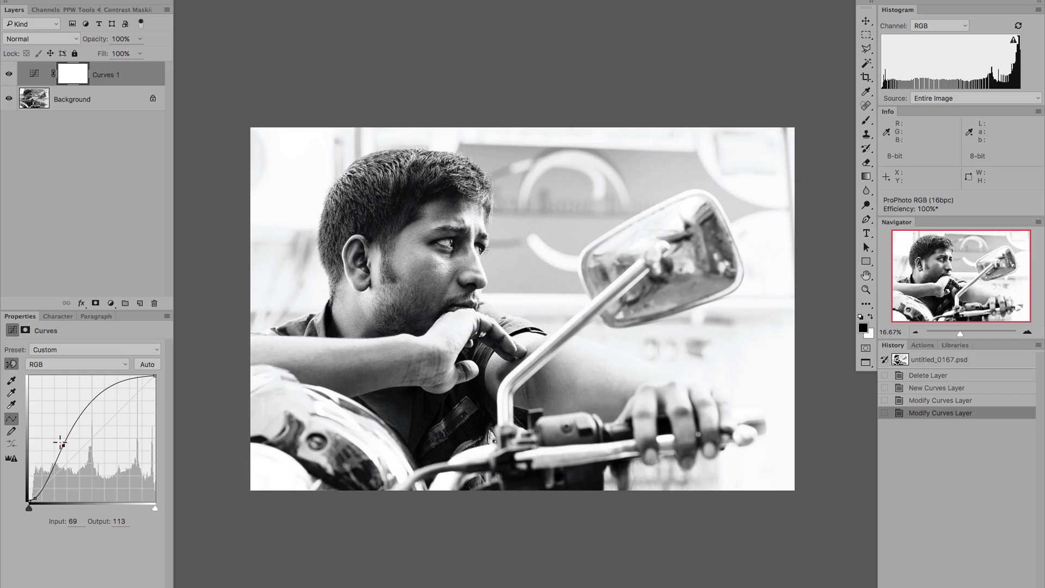
drag(59, 442, 56, 442)
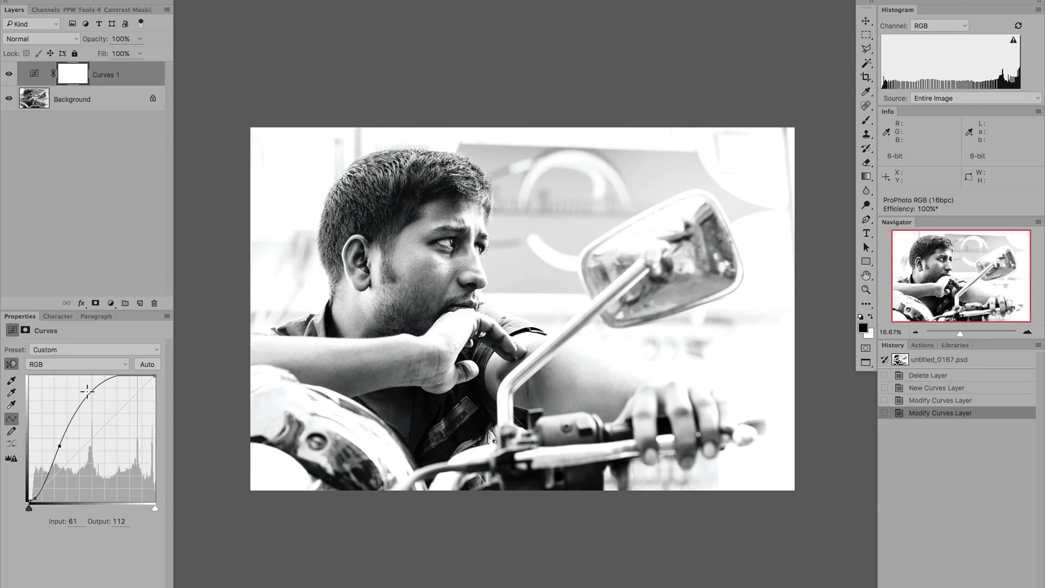
drag(87, 390, 86, 397)
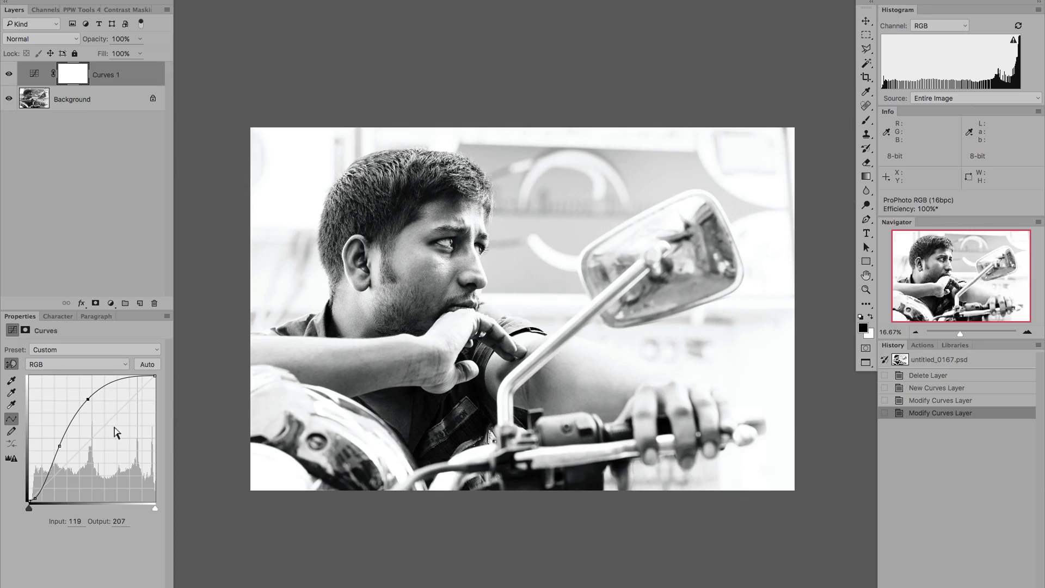
click(10, 365)
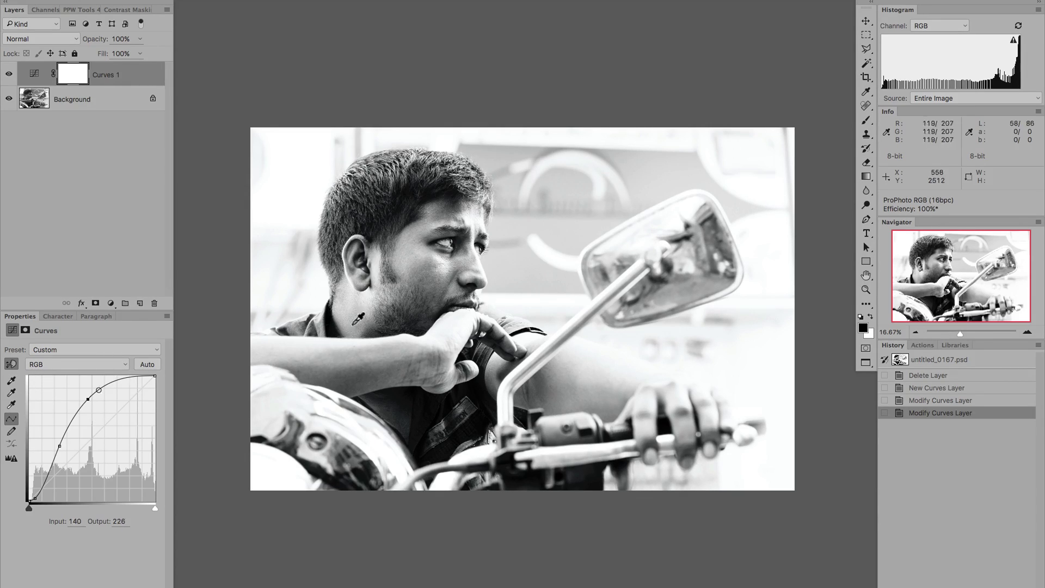